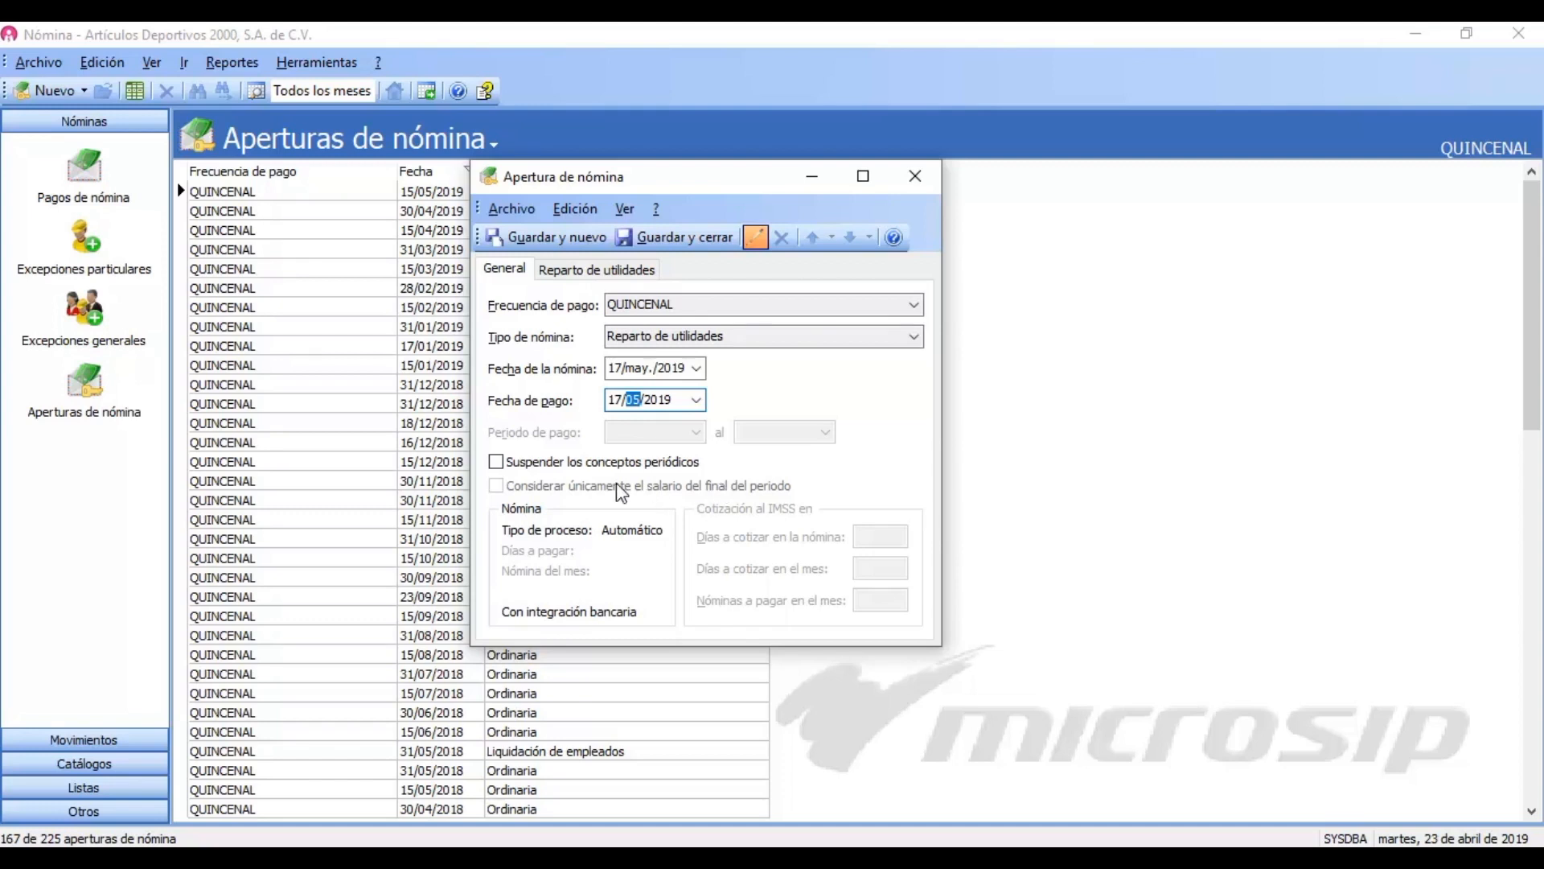
- Suspend the periodic concepts in the profit-sharing payroll opening and set the amount to distribute to all employees to 250,000
click(497, 463)
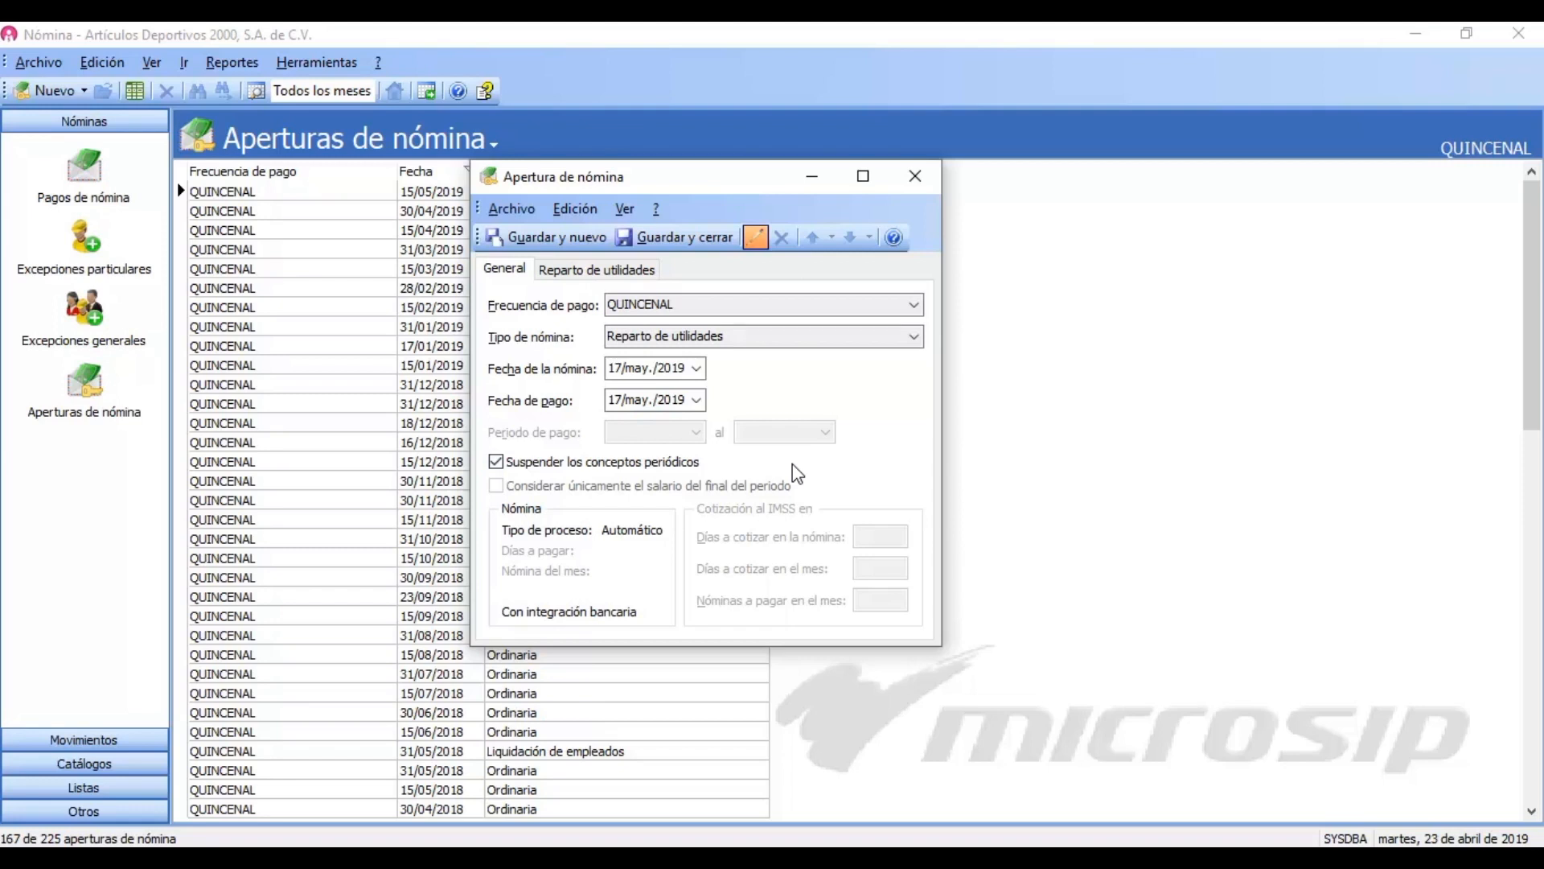
drag(614, 182, 599, 158)
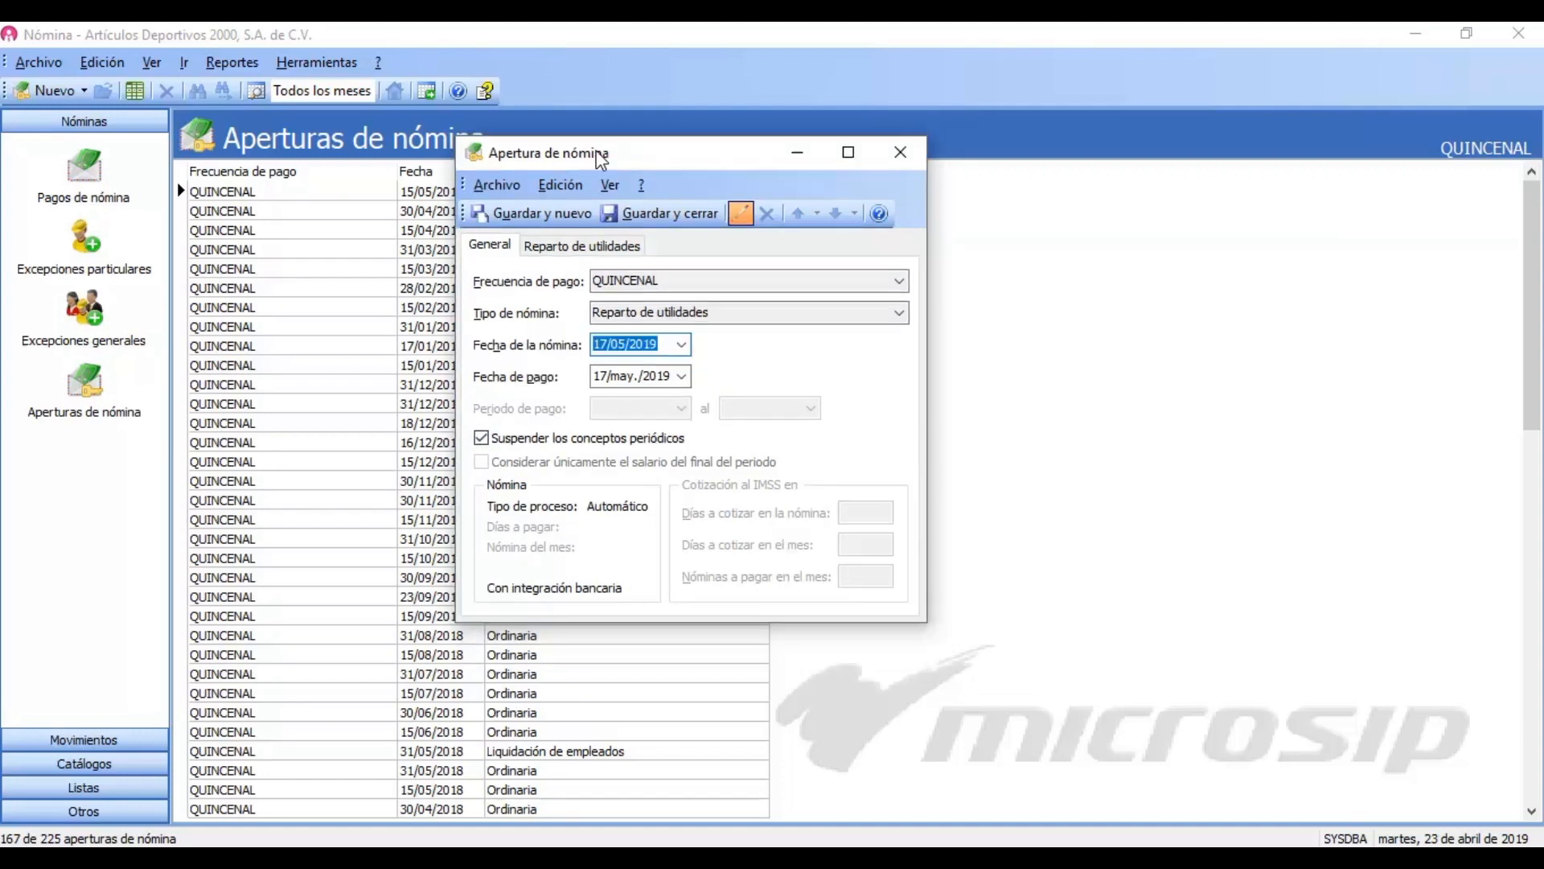
click(596, 254)
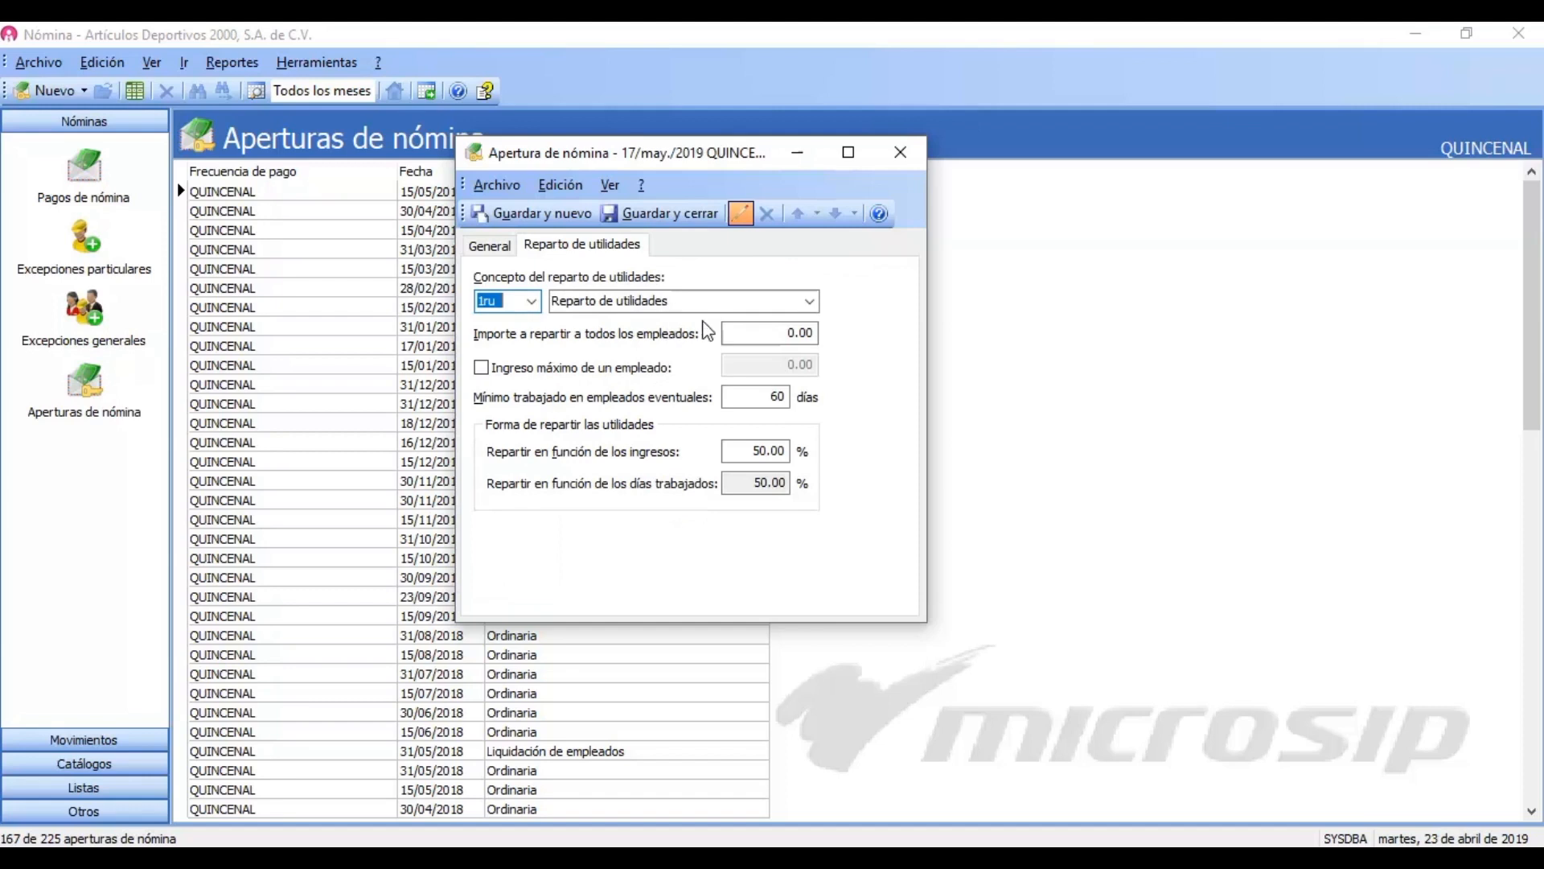
click(776, 333)
text(150000)
drag(782, 333, 700, 338)
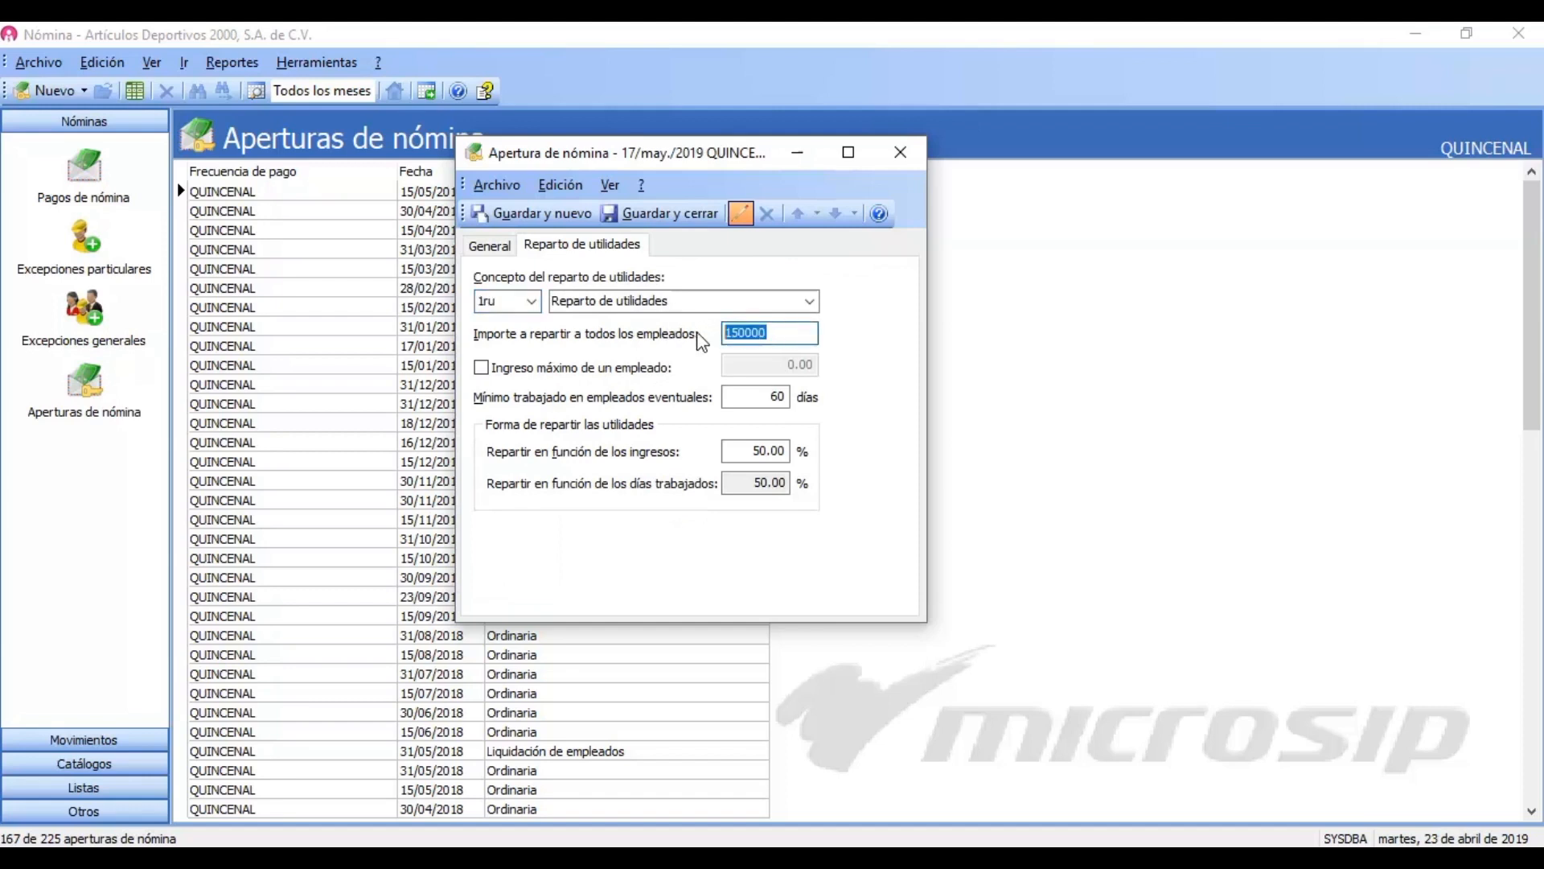
text(250000)
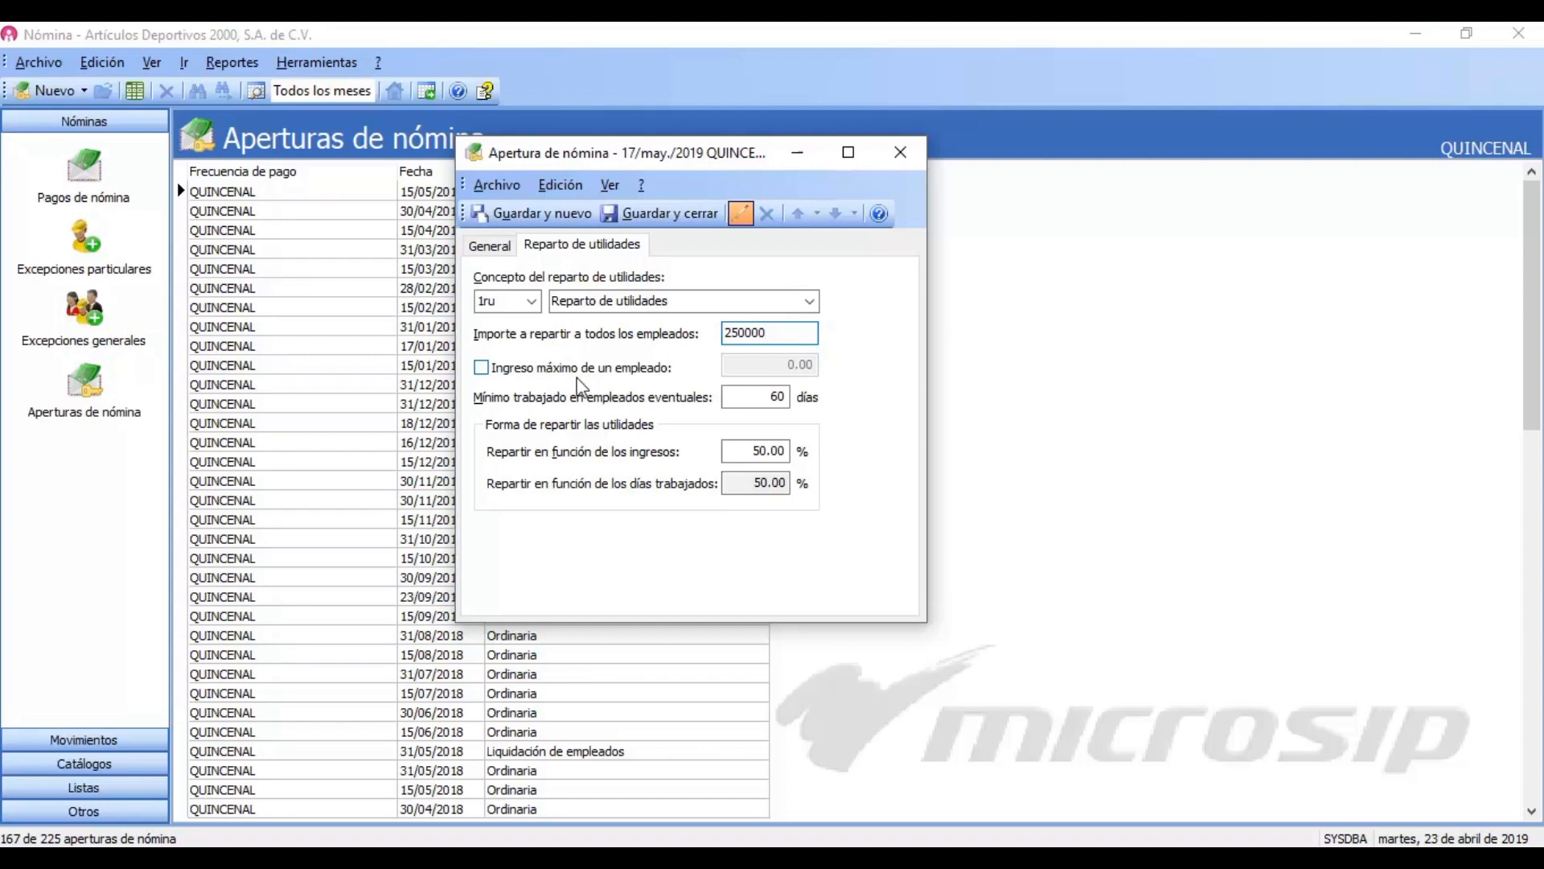
- Leave the maximum employee income limit disabled and save the fortnightly profit-sharing opening
click(554, 378)
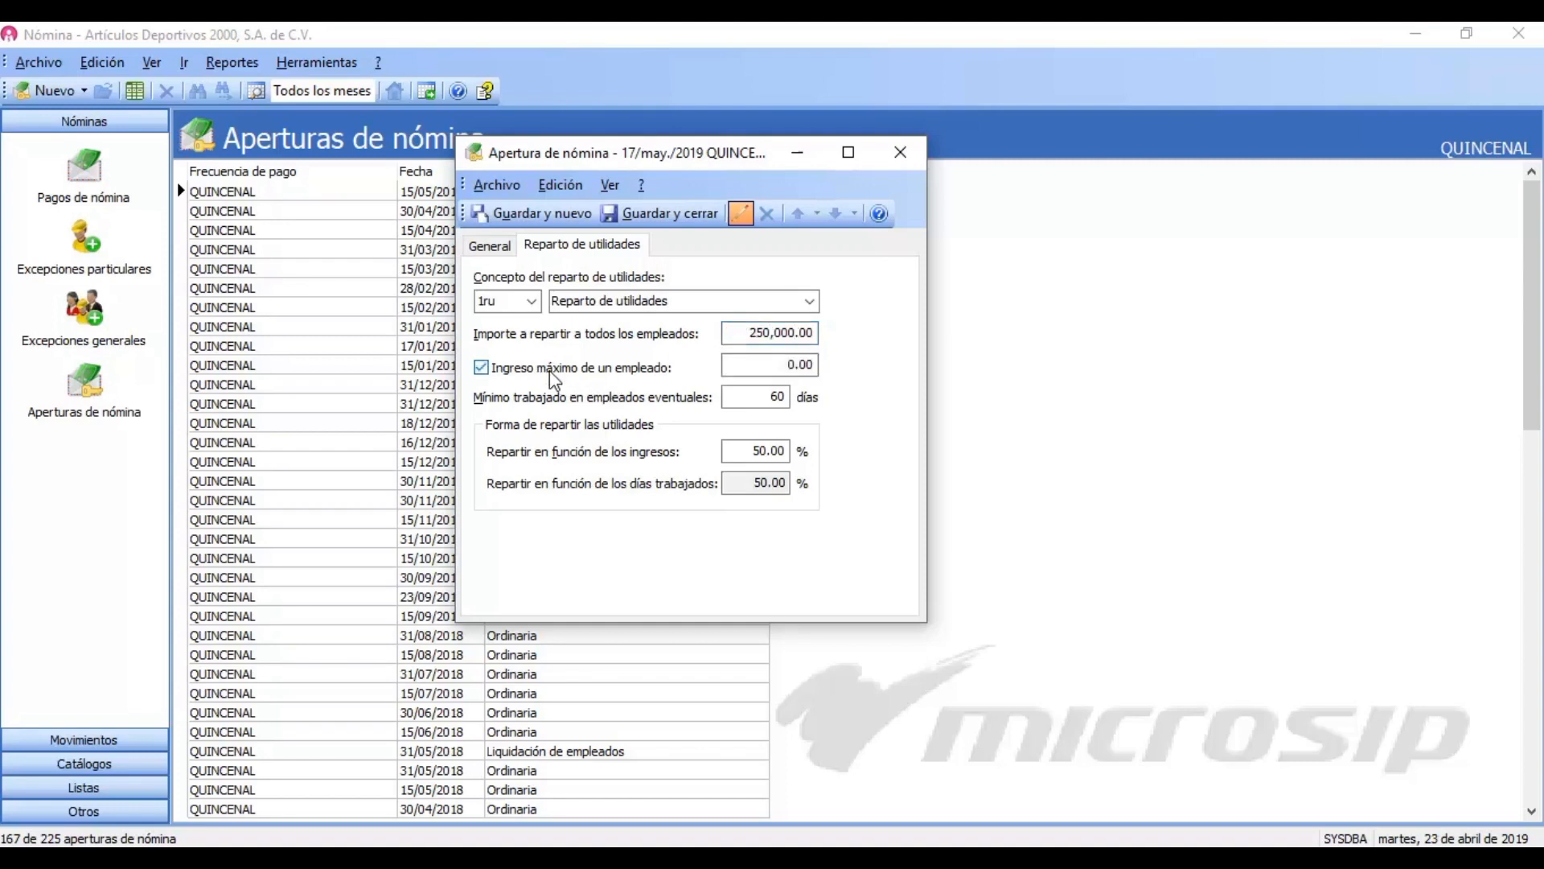
click(482, 368)
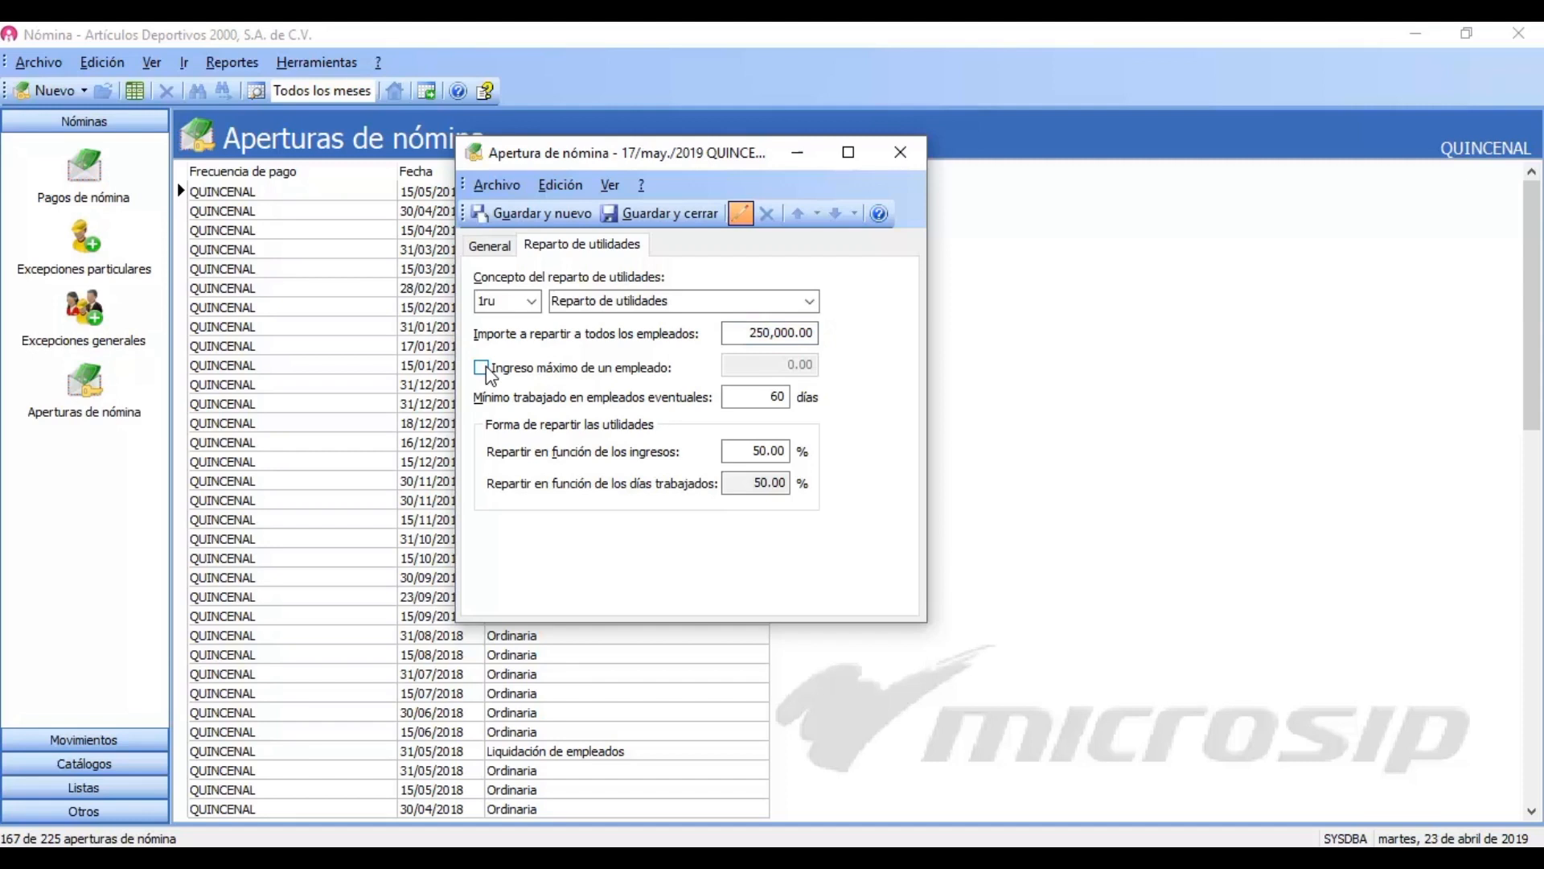
click(744, 400)
click(701, 216)
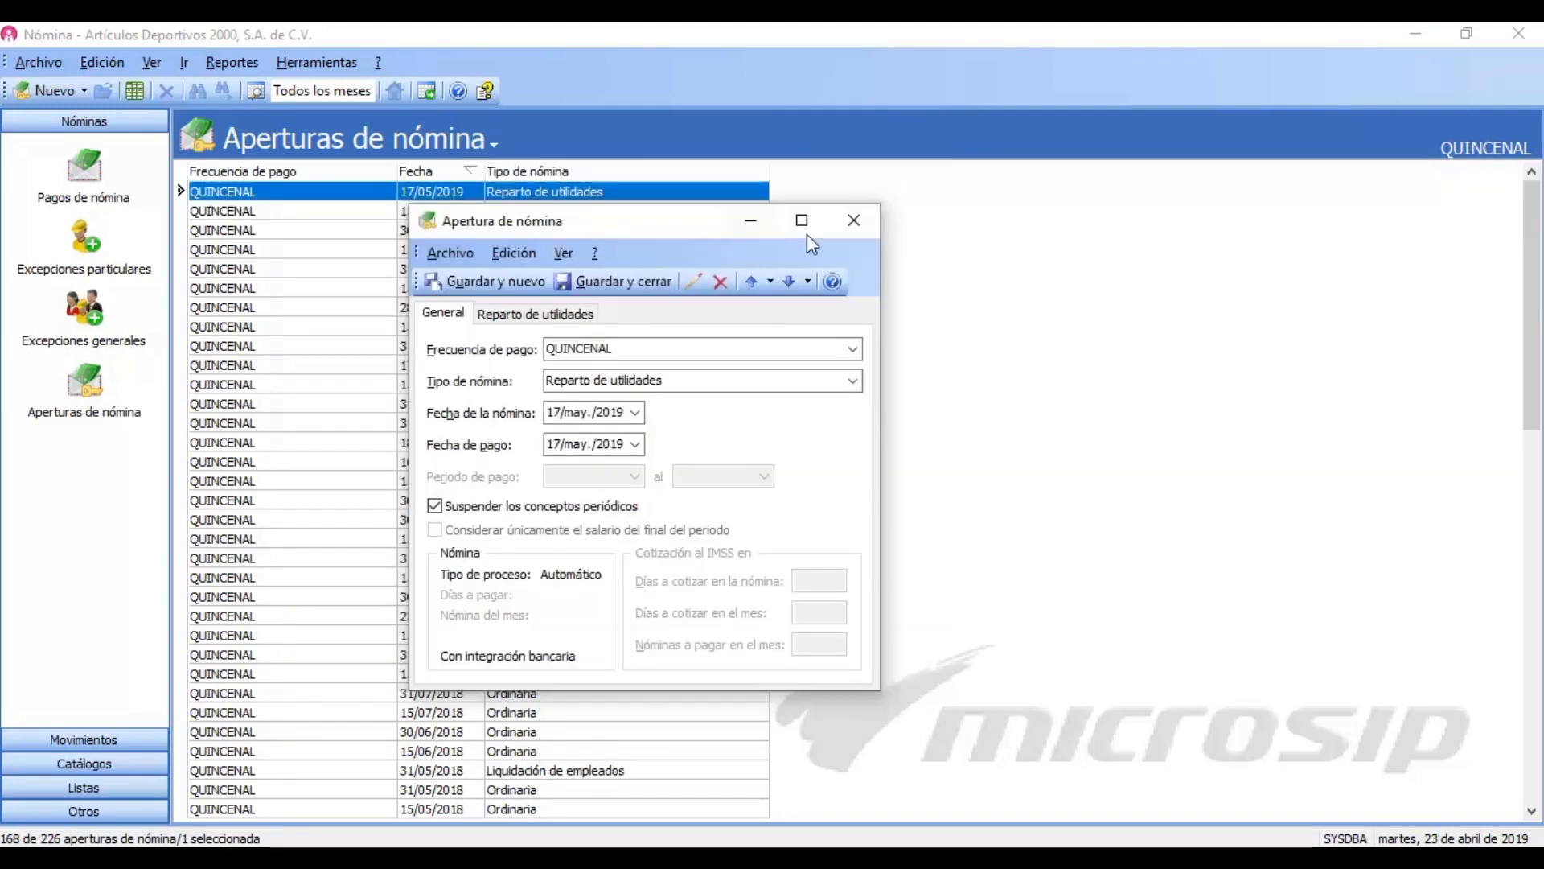
click(854, 221)
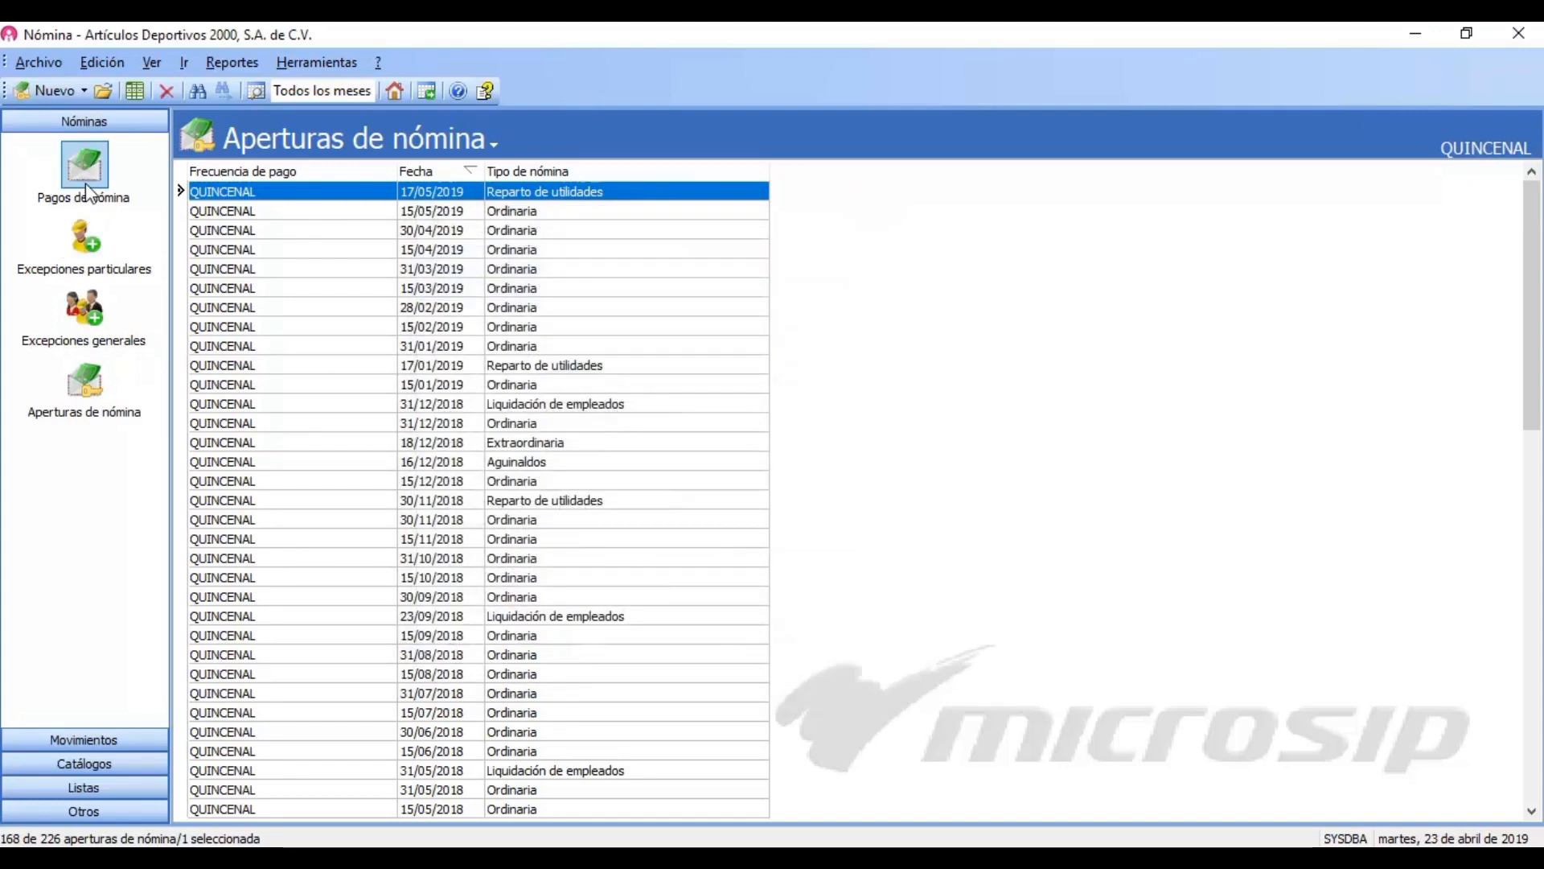
- Create the payroll payments for the QUINCENAL profit-sharing payroll of 17/may./2019
click(88, 191)
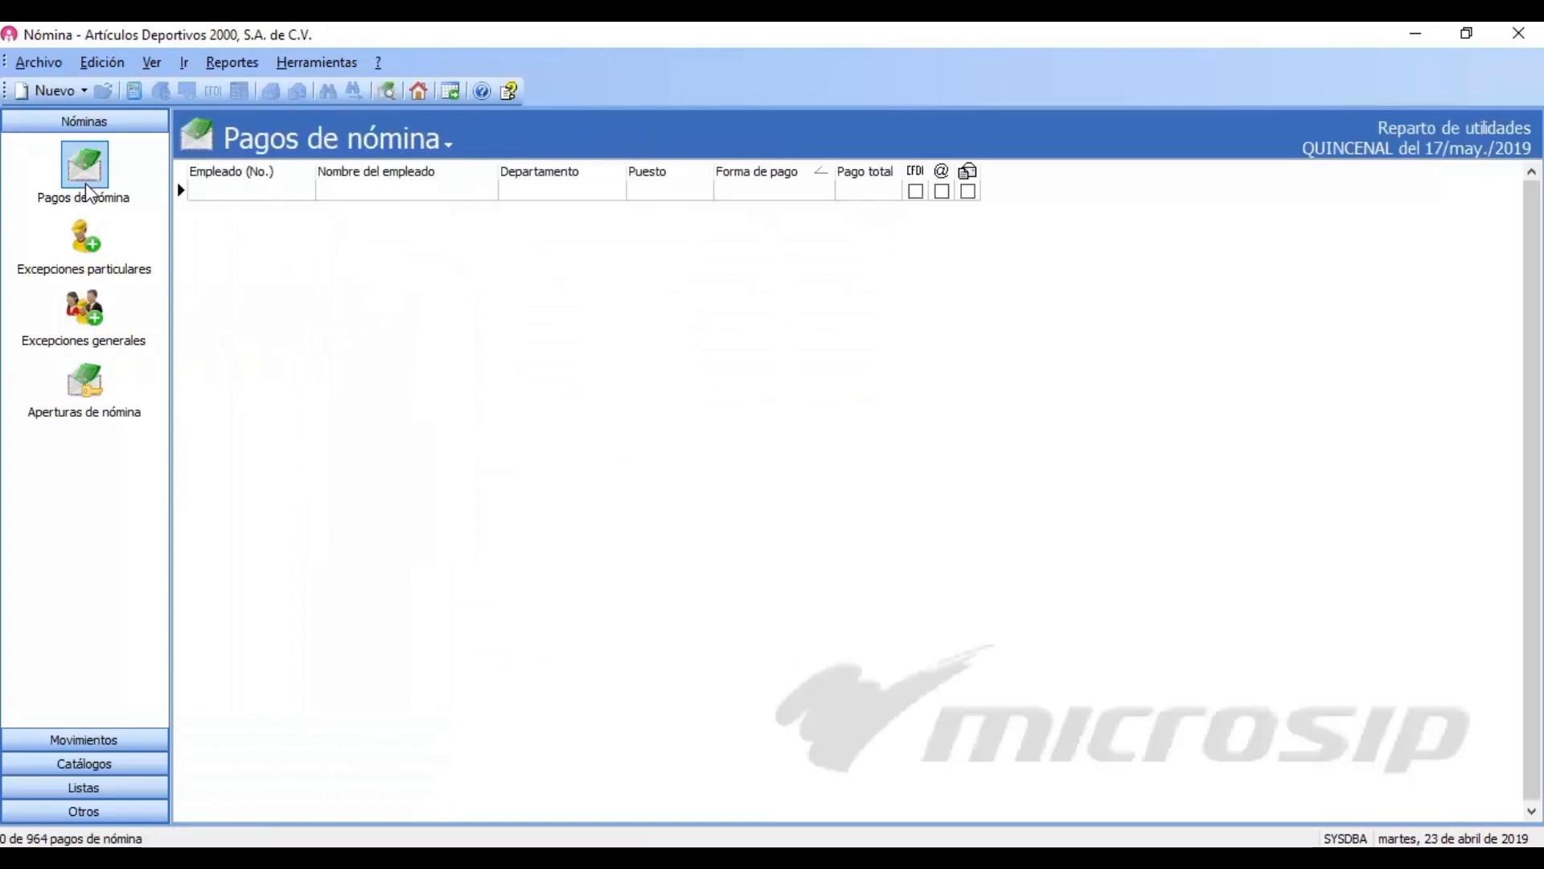
click(134, 92)
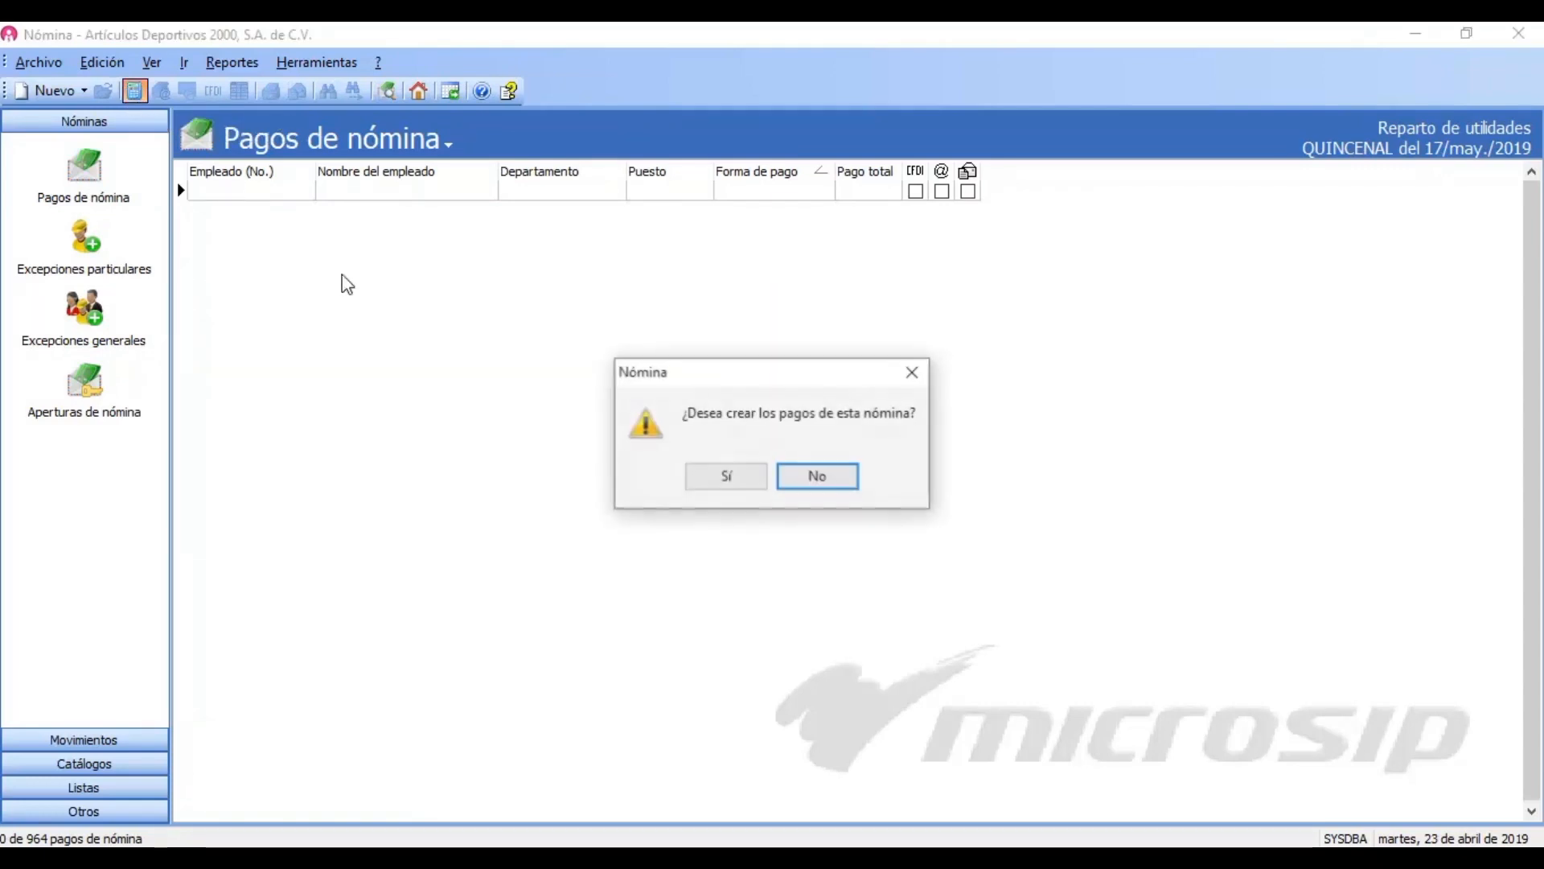
click(723, 482)
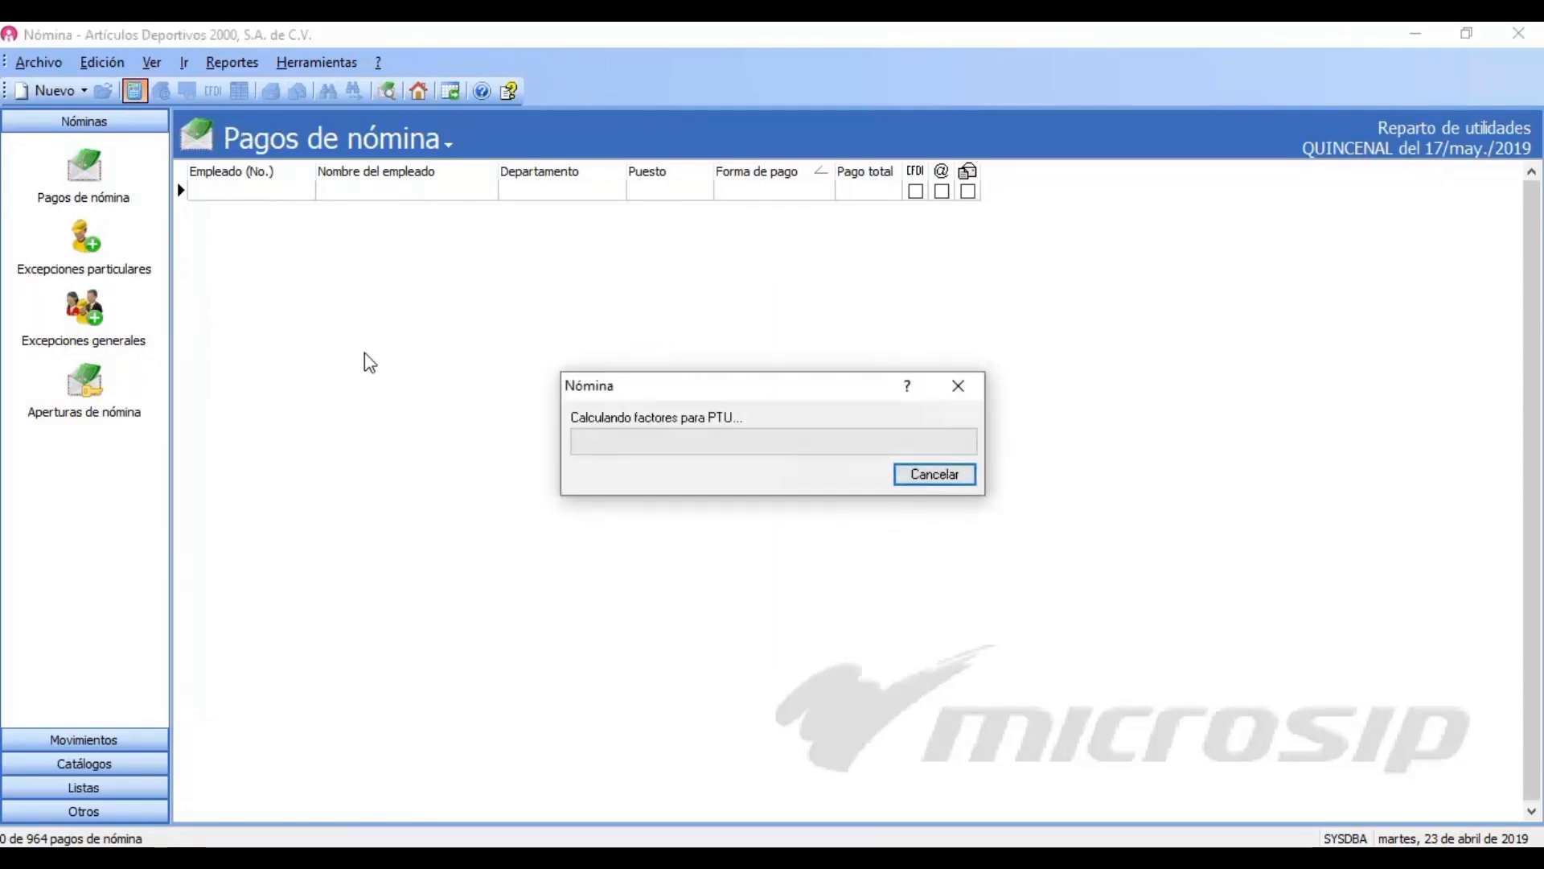
click(741, 475)
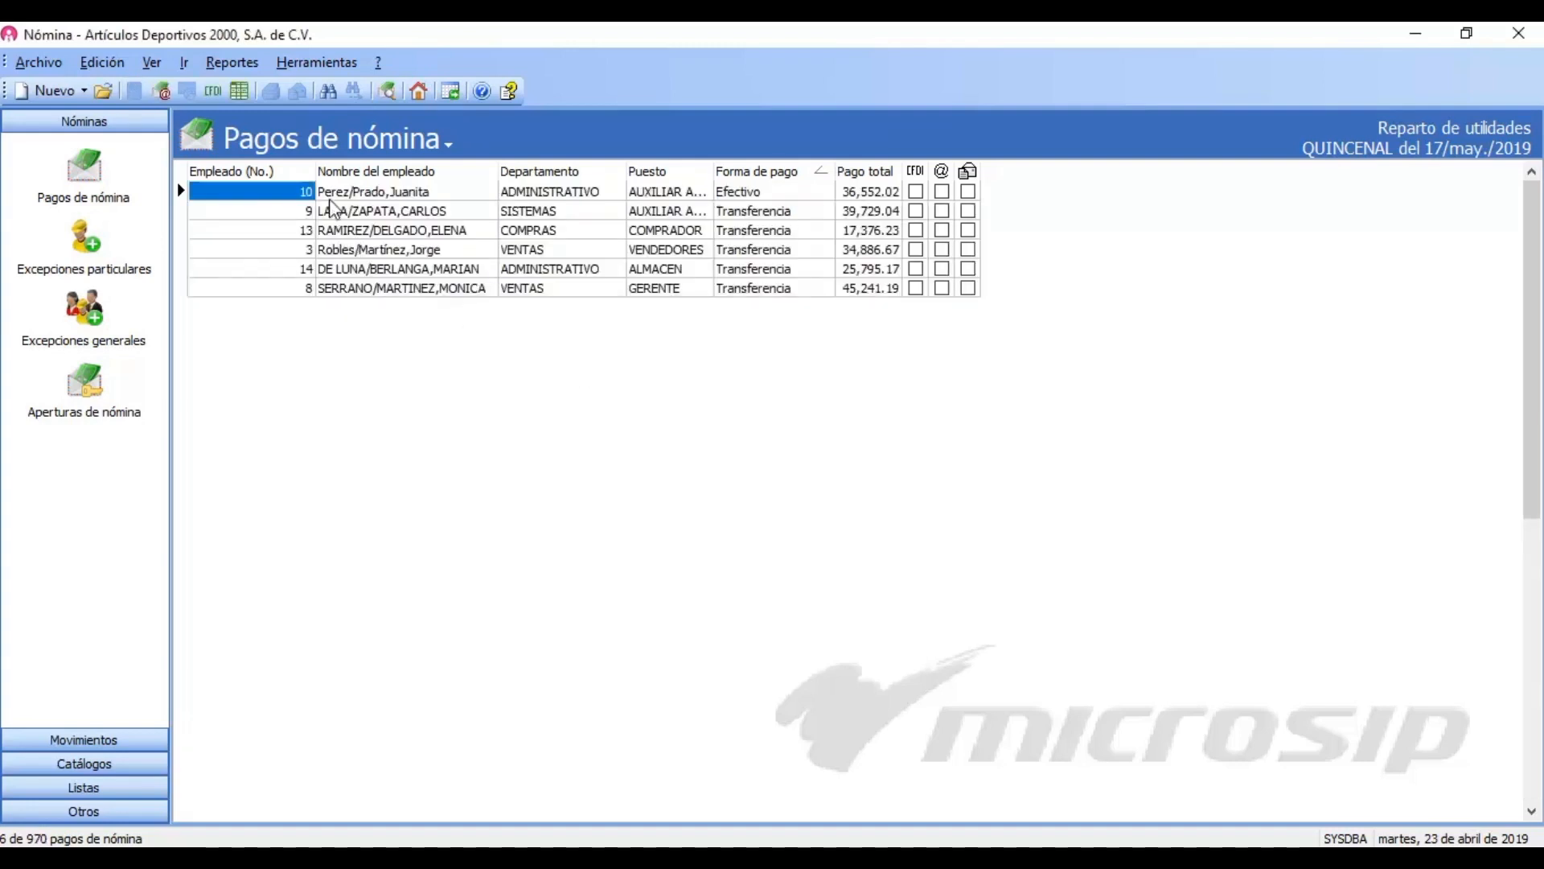
- Check the profit-sharing perception in the first employee's payroll payment
double_click(330, 196)
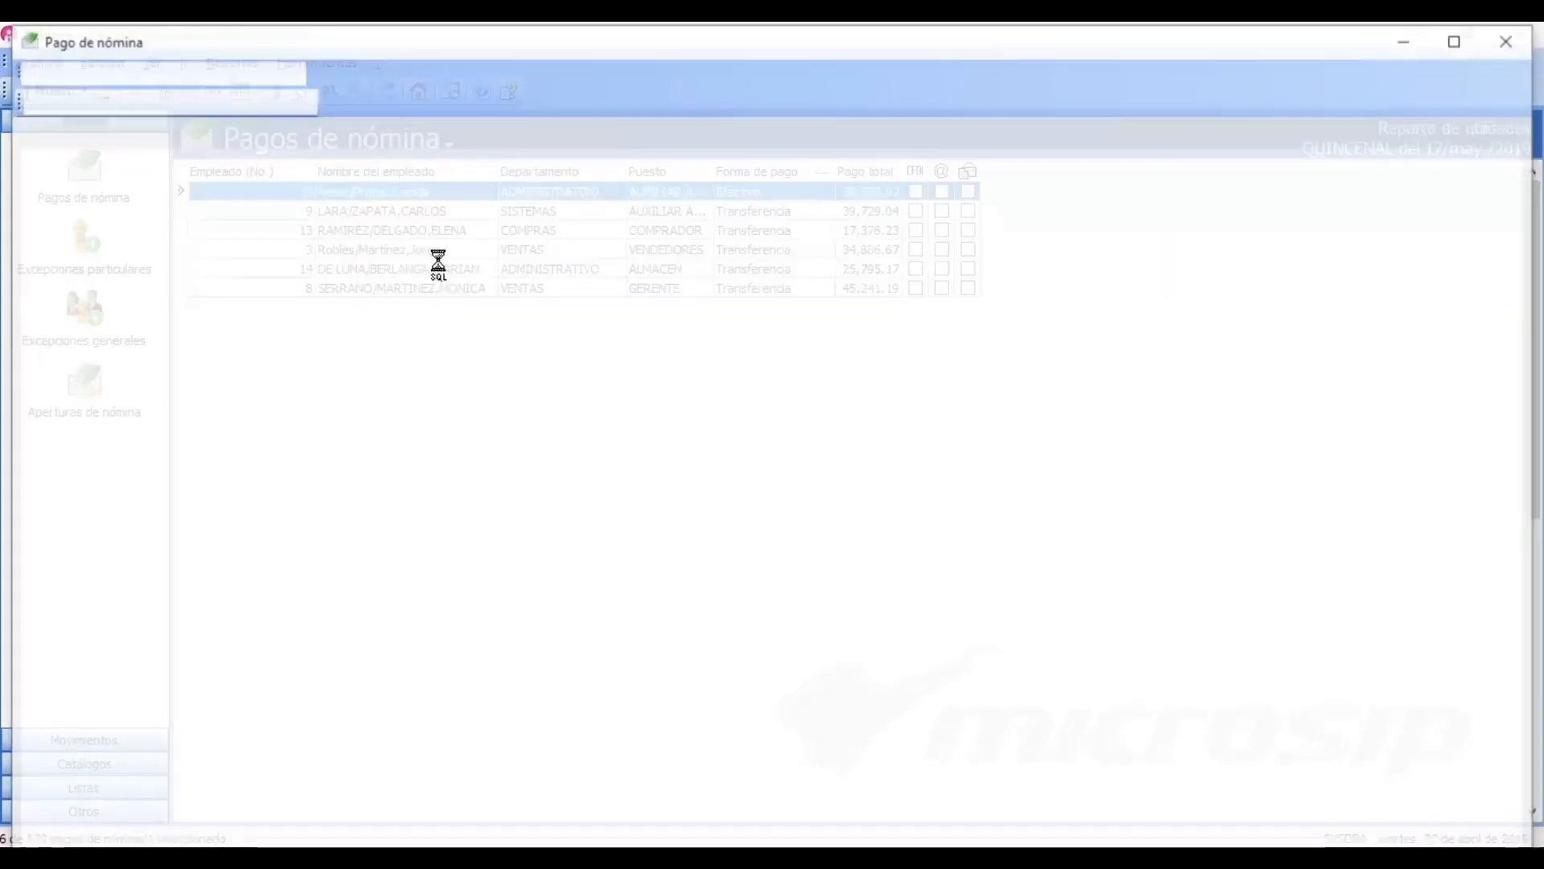
click(113, 137)
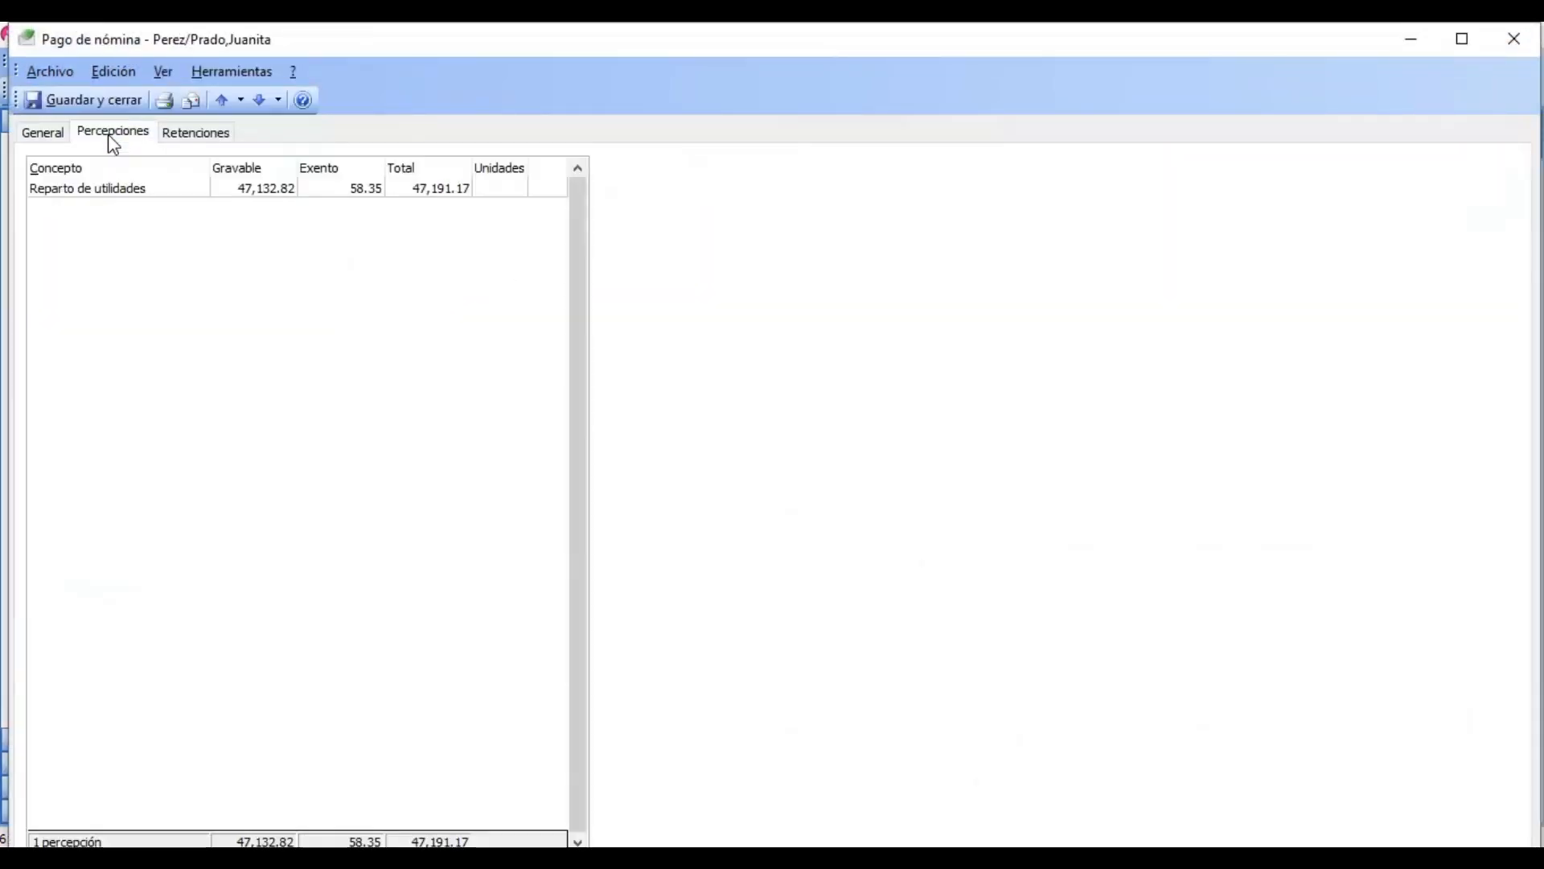
key(Escape)
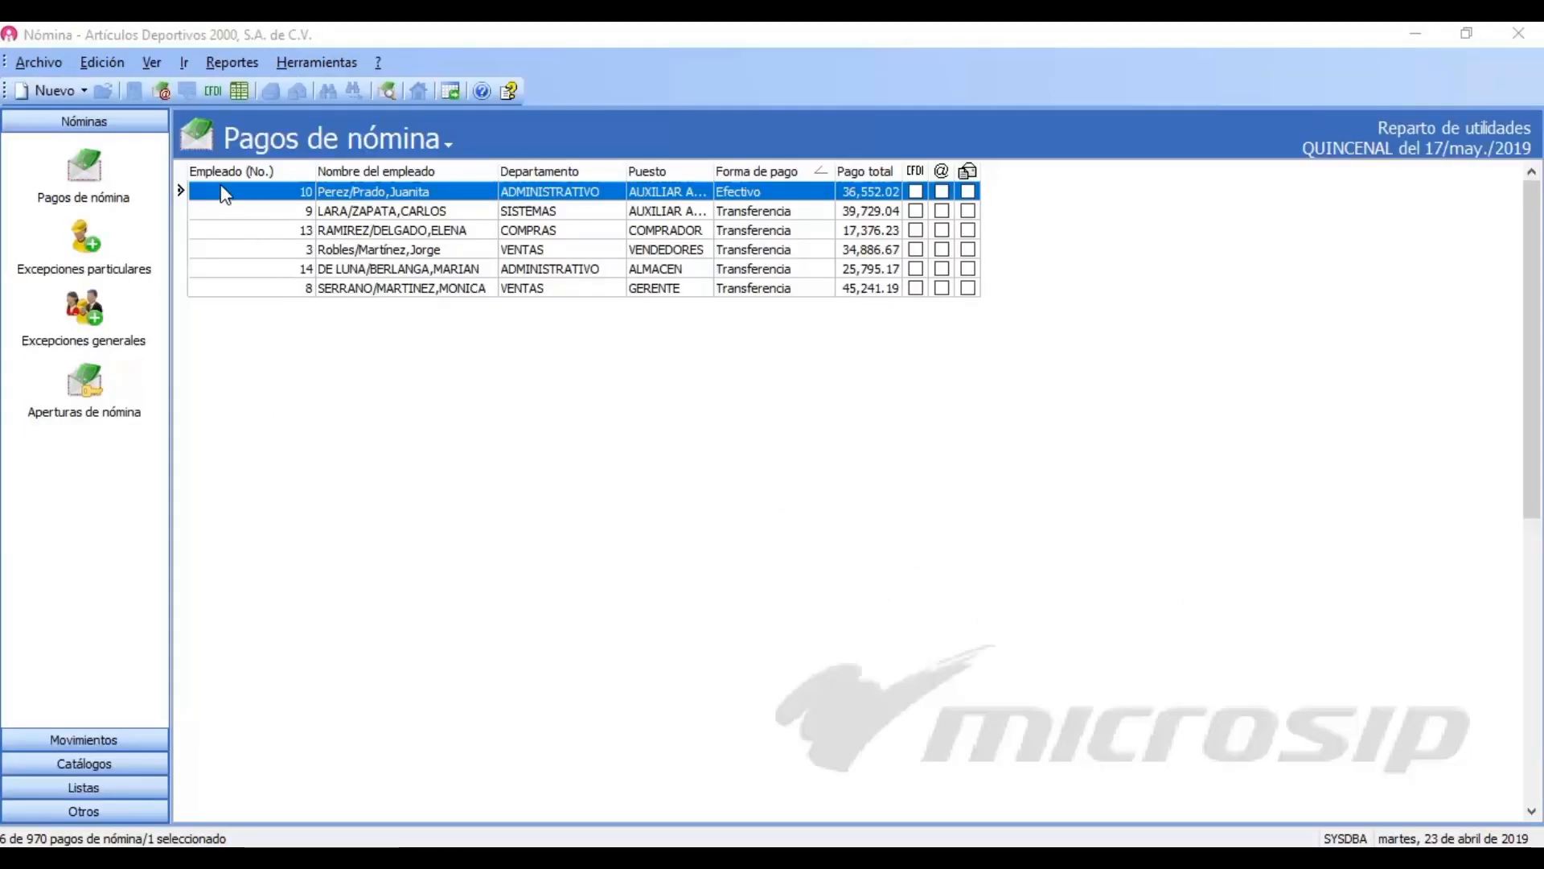
- Preview the profit-sharing determination report (Determinación del reparto de utilidades) of the QUINCENAL payroll for all employees
click(229, 61)
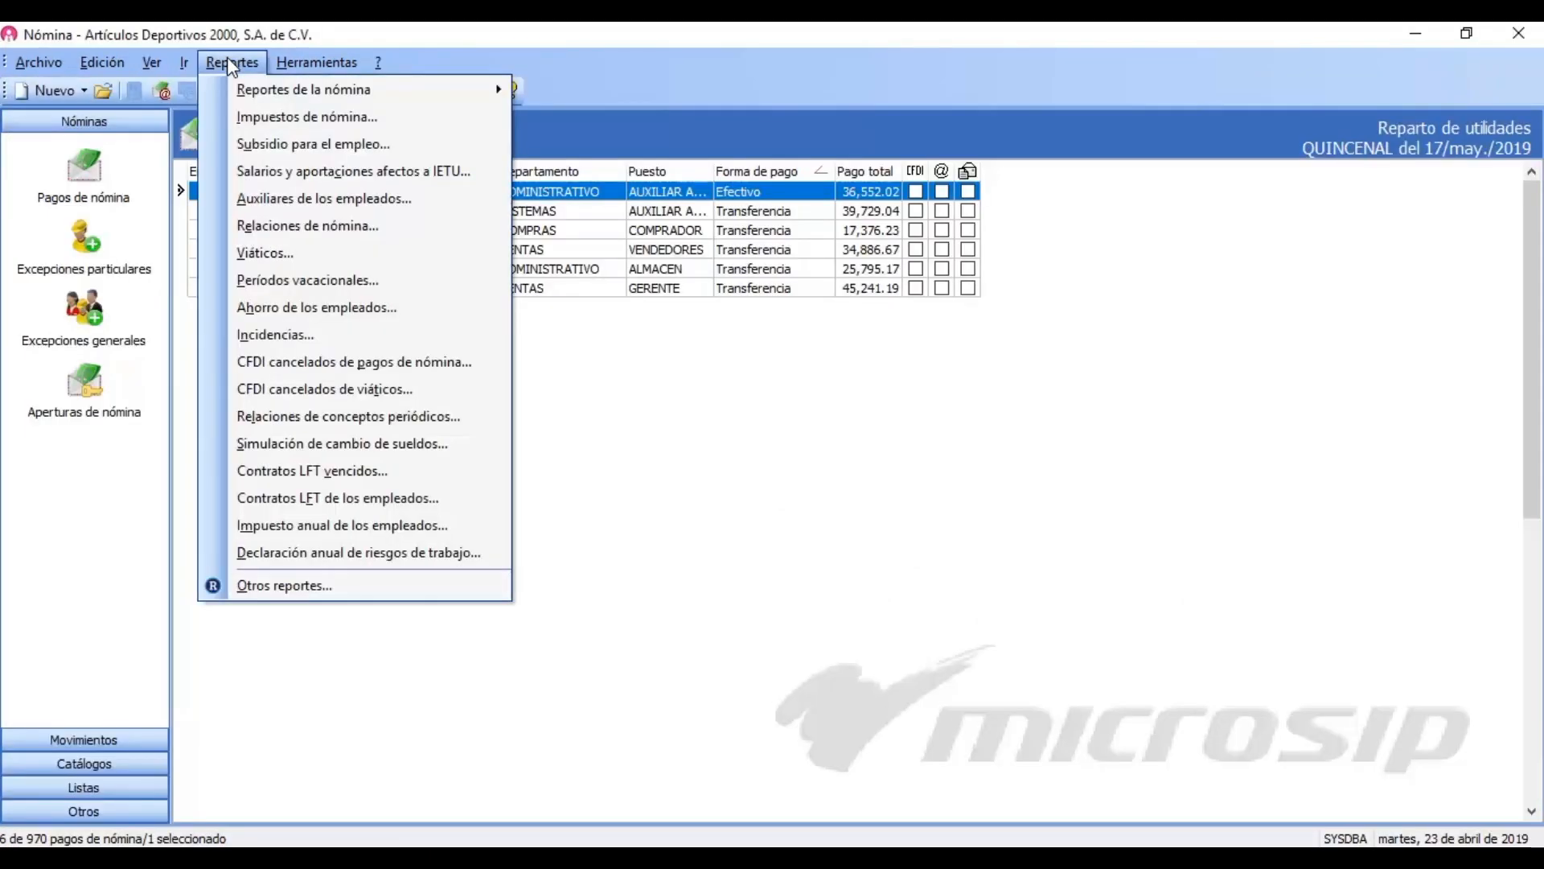
mouse_move(298, 93)
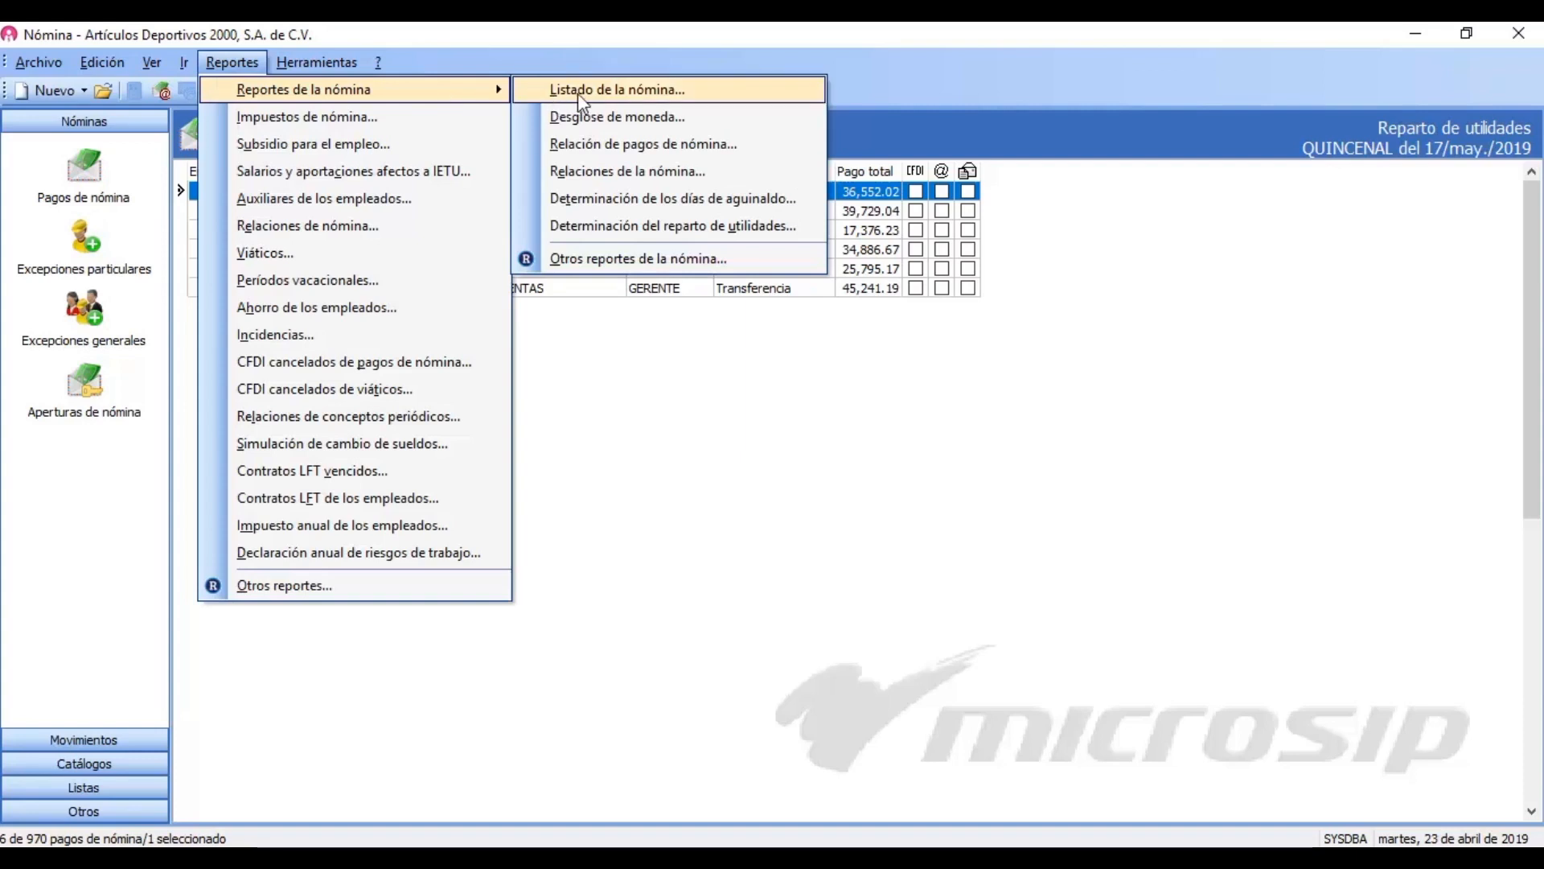
click(622, 228)
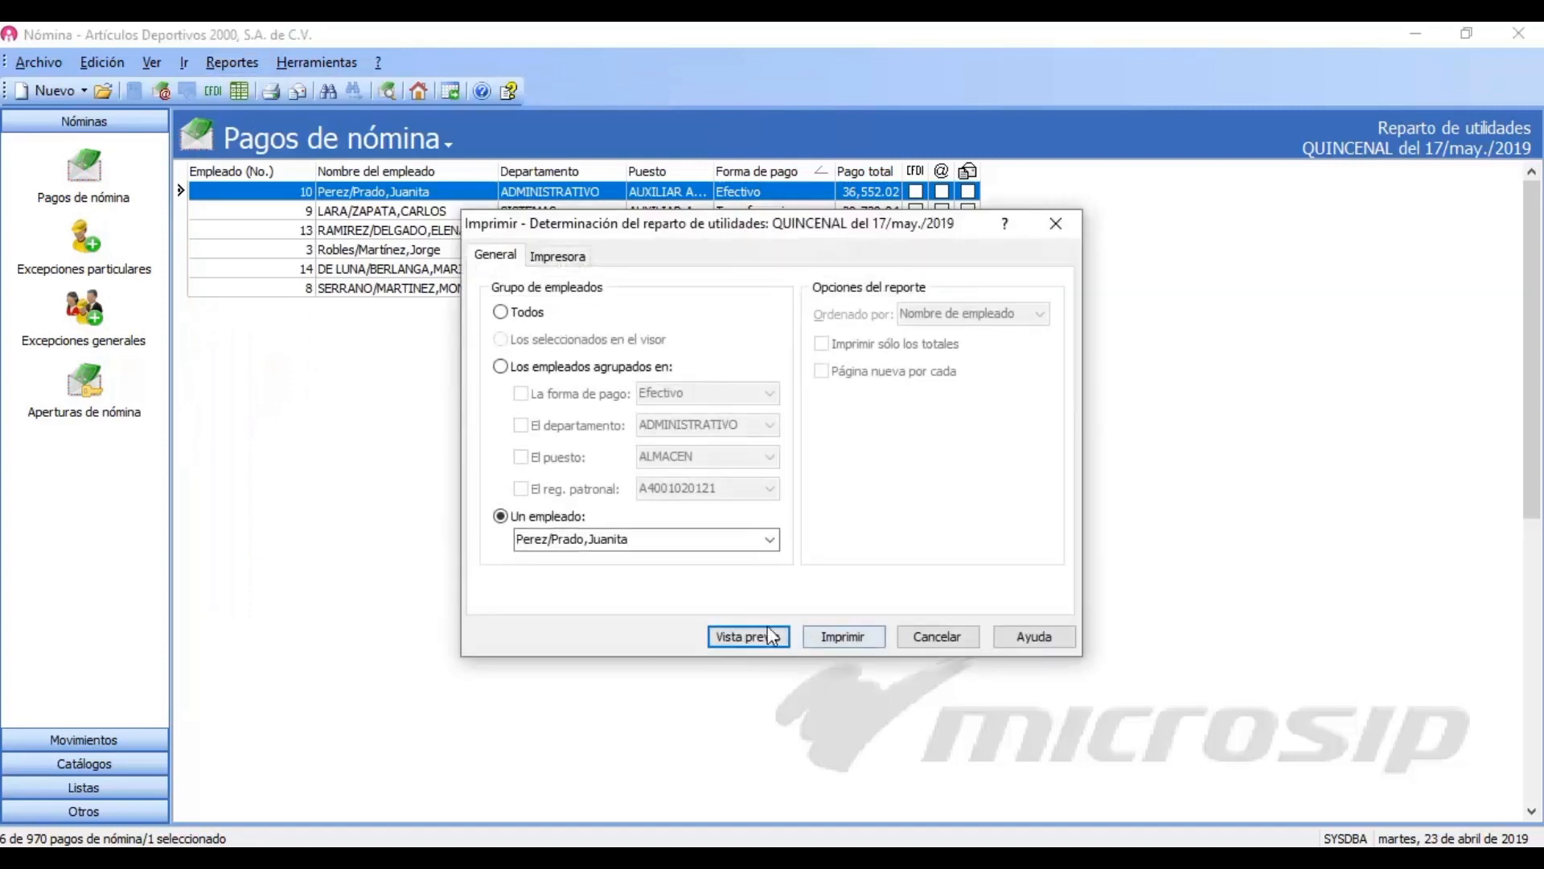
click(527, 312)
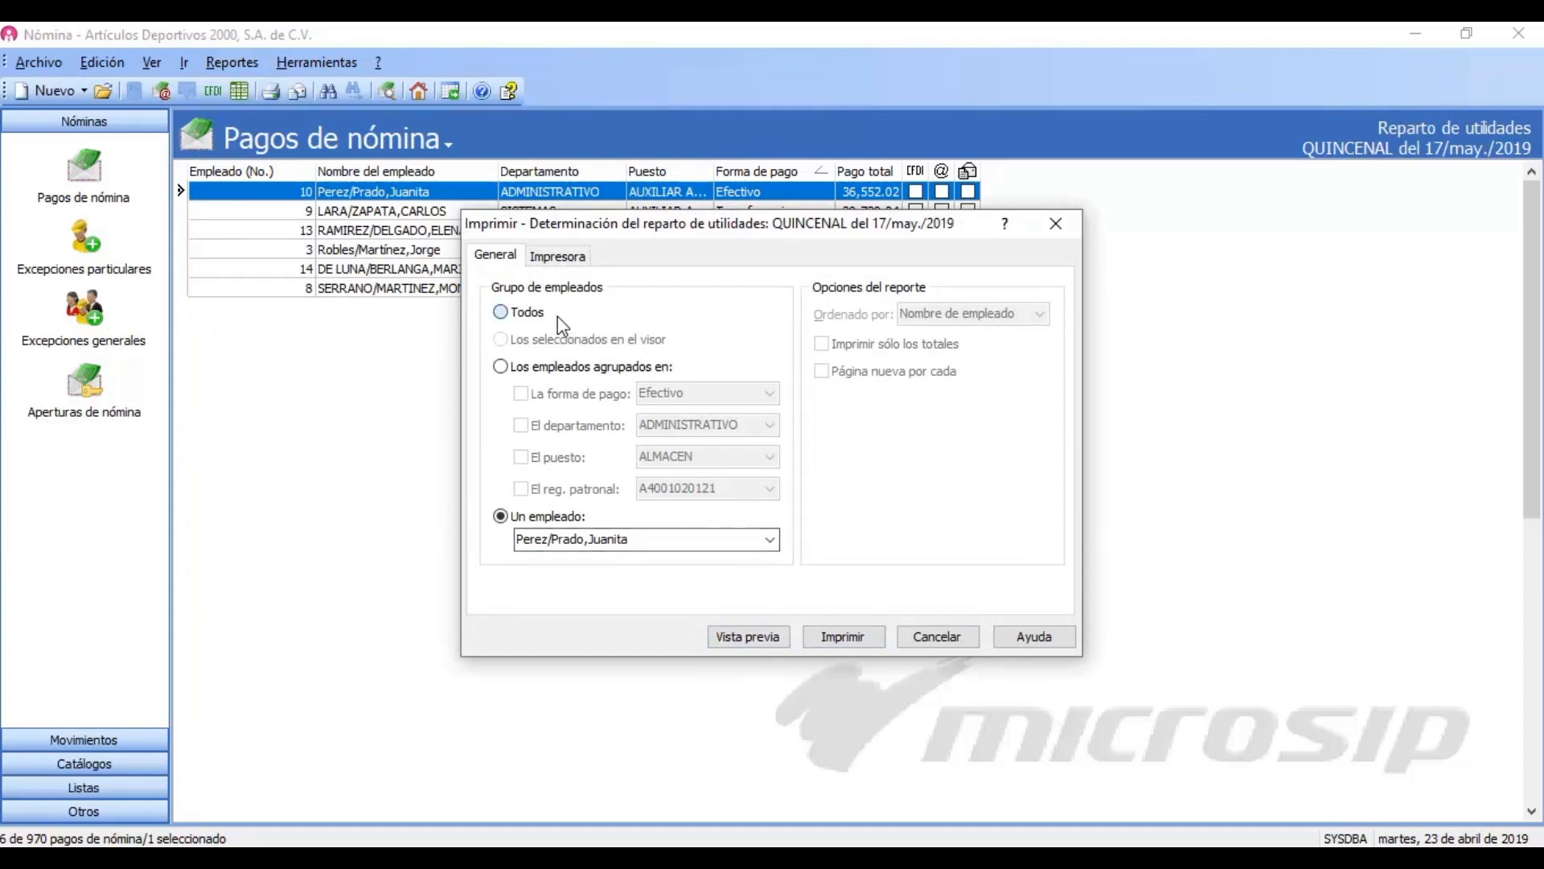
click(752, 638)
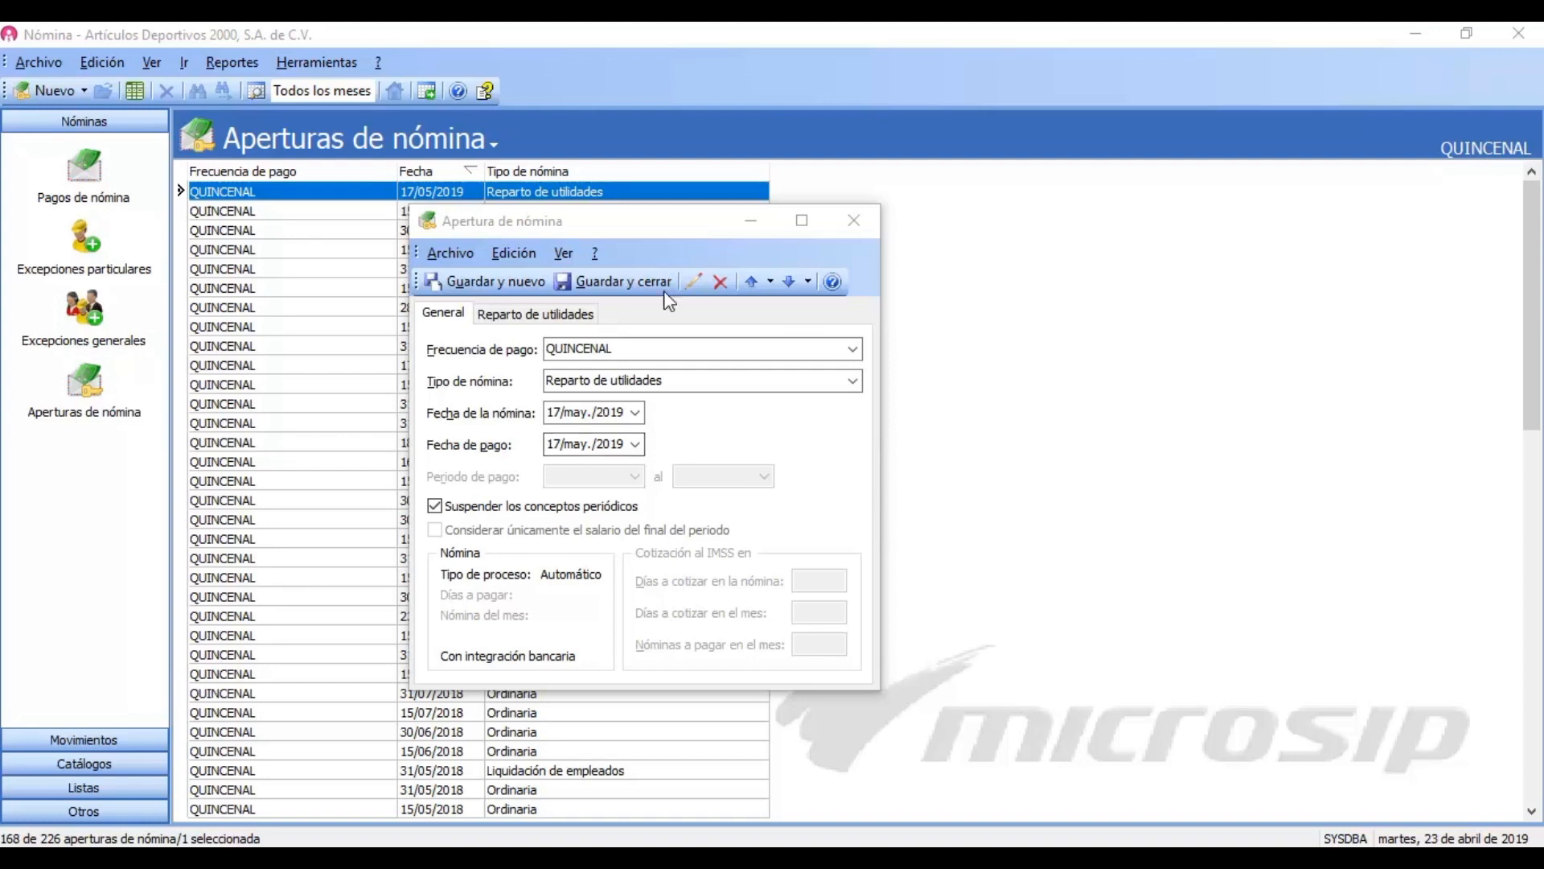
- Review the profit-sharing settings of the QUINCENAL payroll opening dated 17/may./2019
click(635, 225)
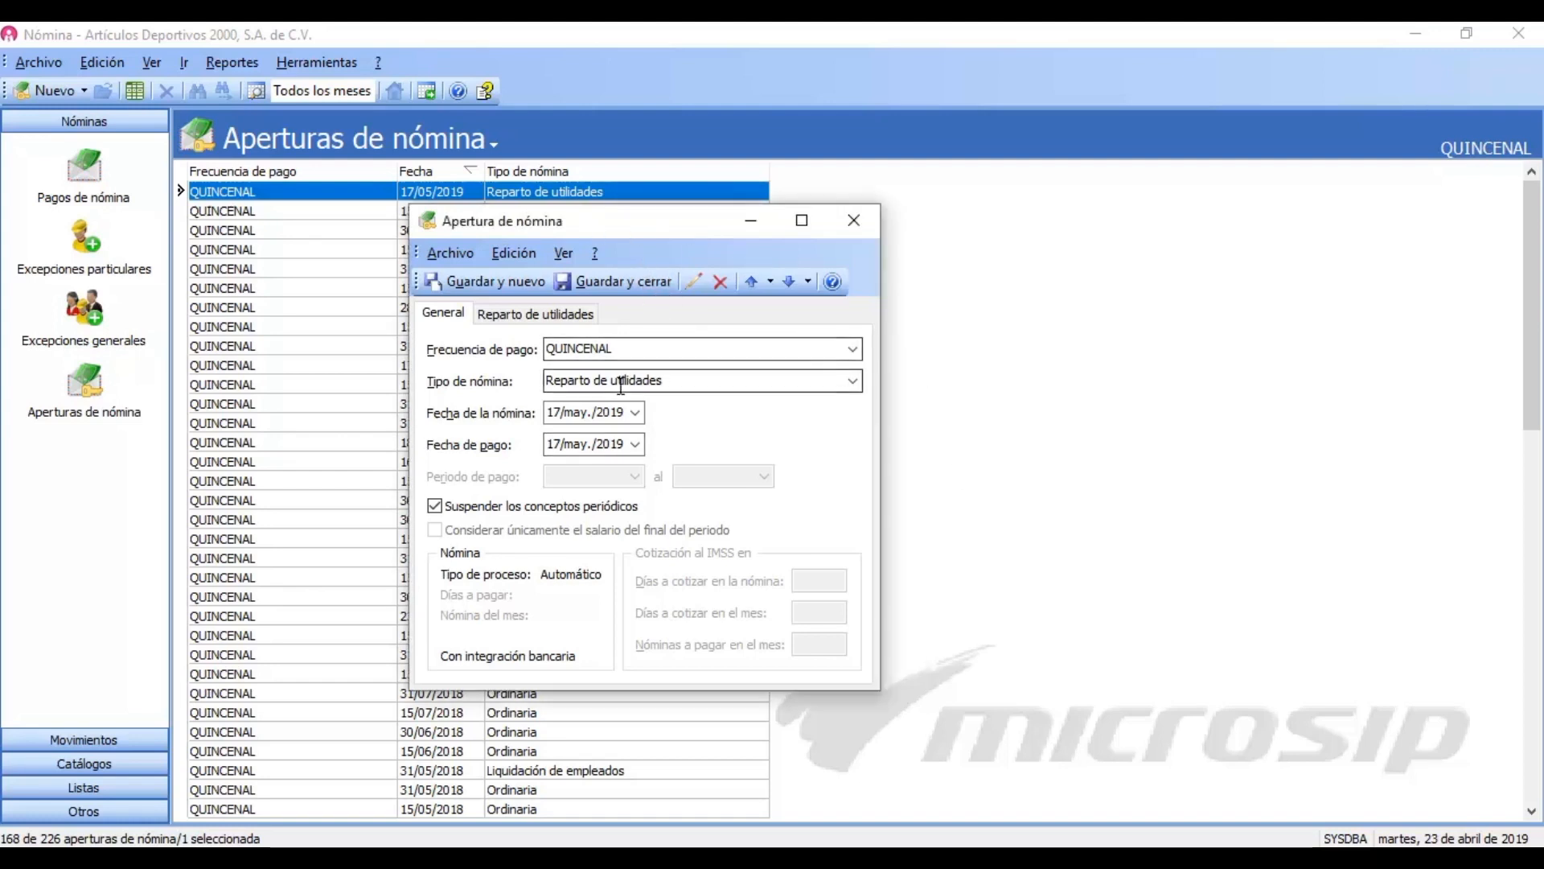
click(534, 315)
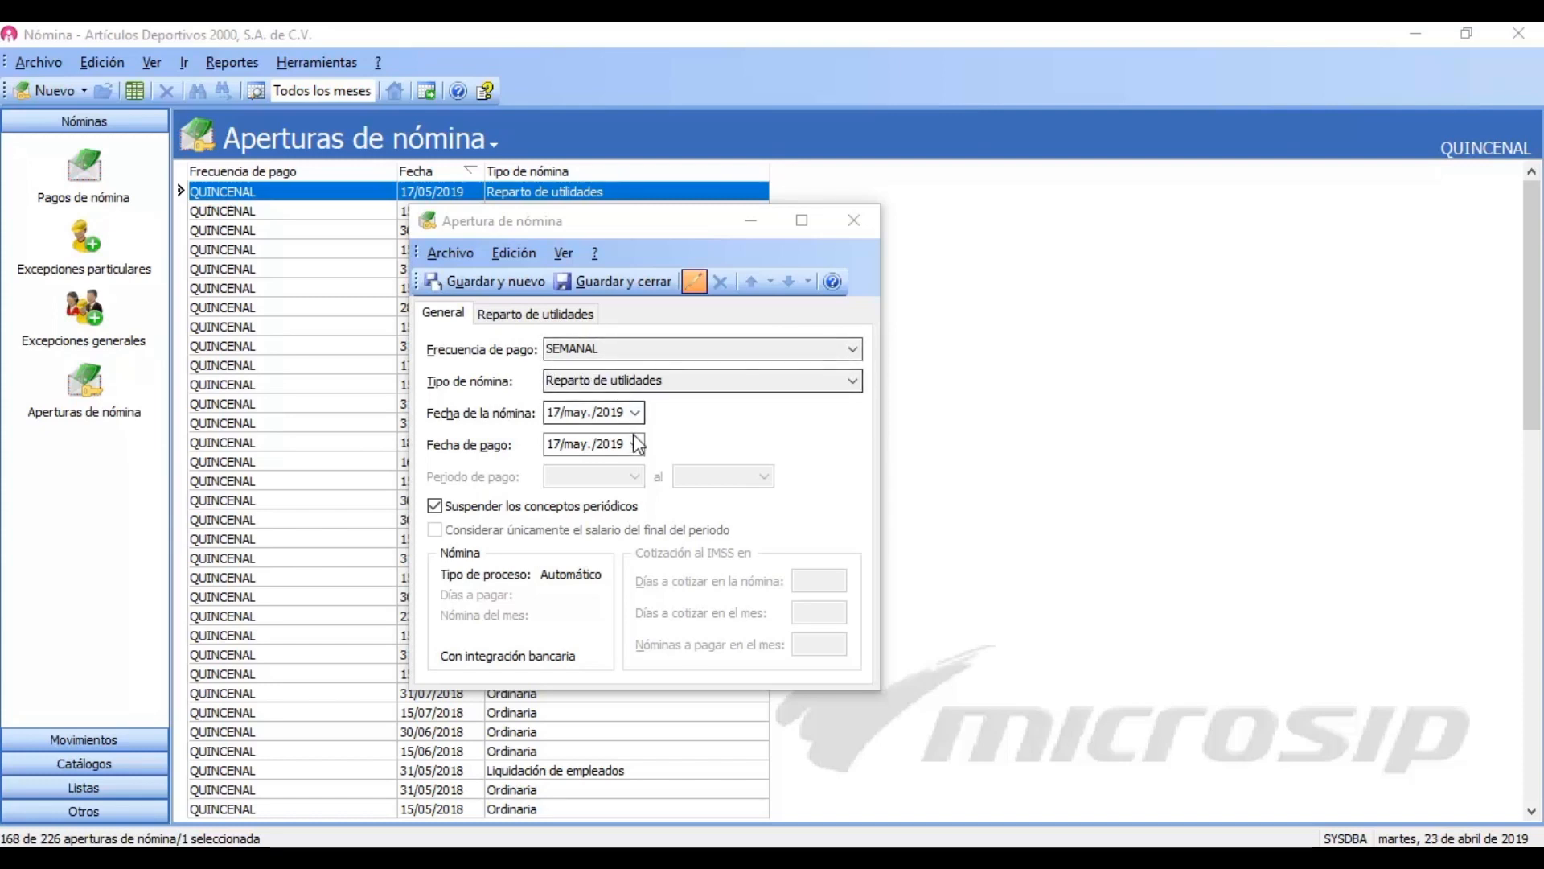
- Assign the concept "Reparto de utilidades" (1ru) to the SEMANAL profit-sharing opening and save it
click(531, 317)
click(522, 369)
text(REPARTO UTILIDADES)
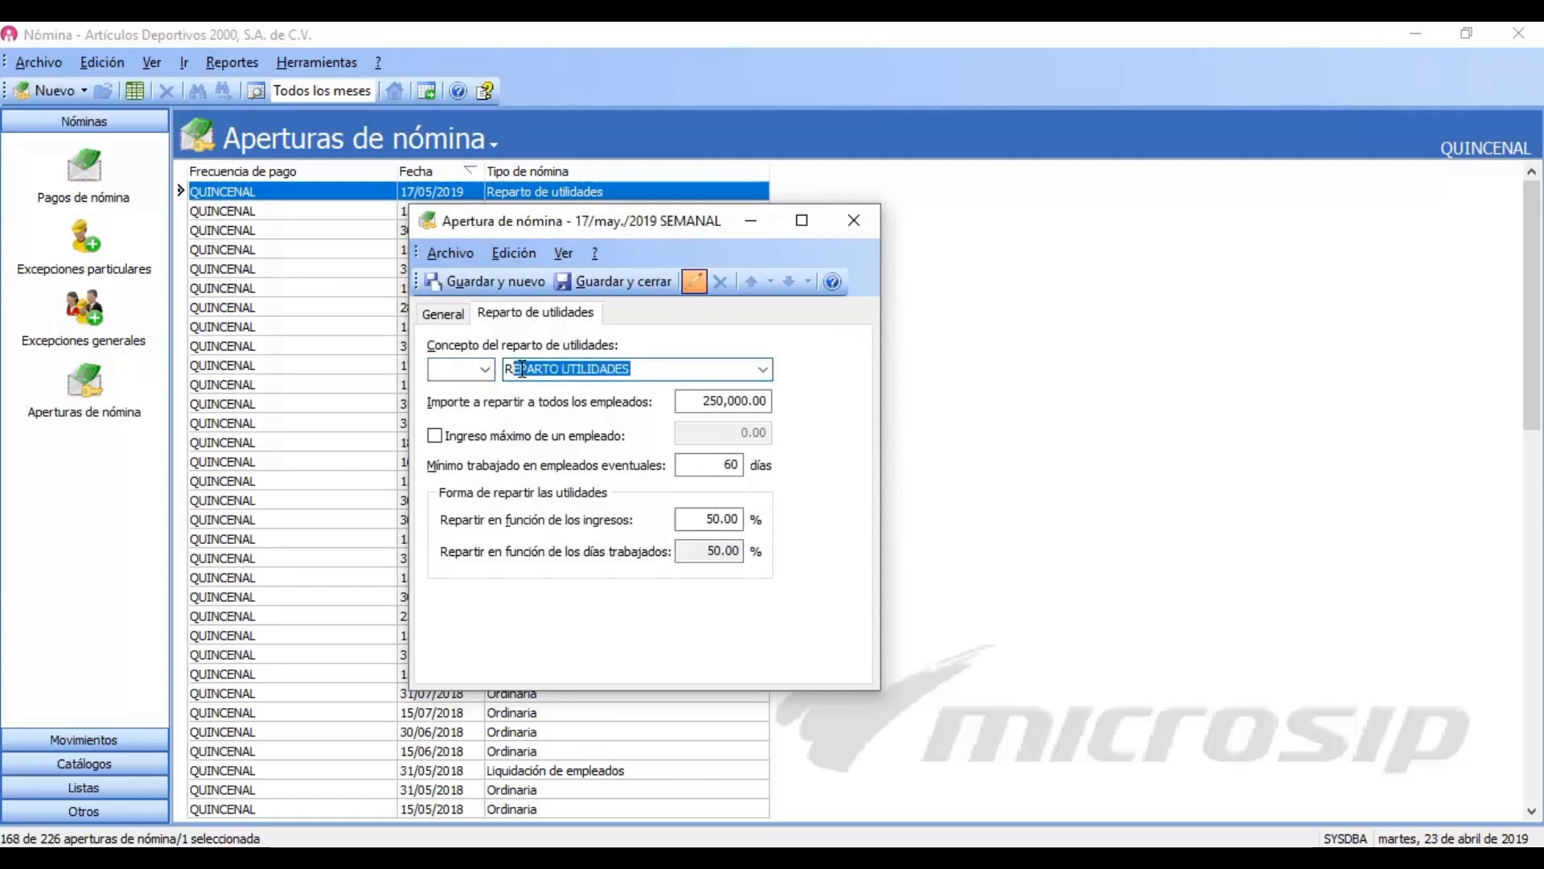
click(762, 371)
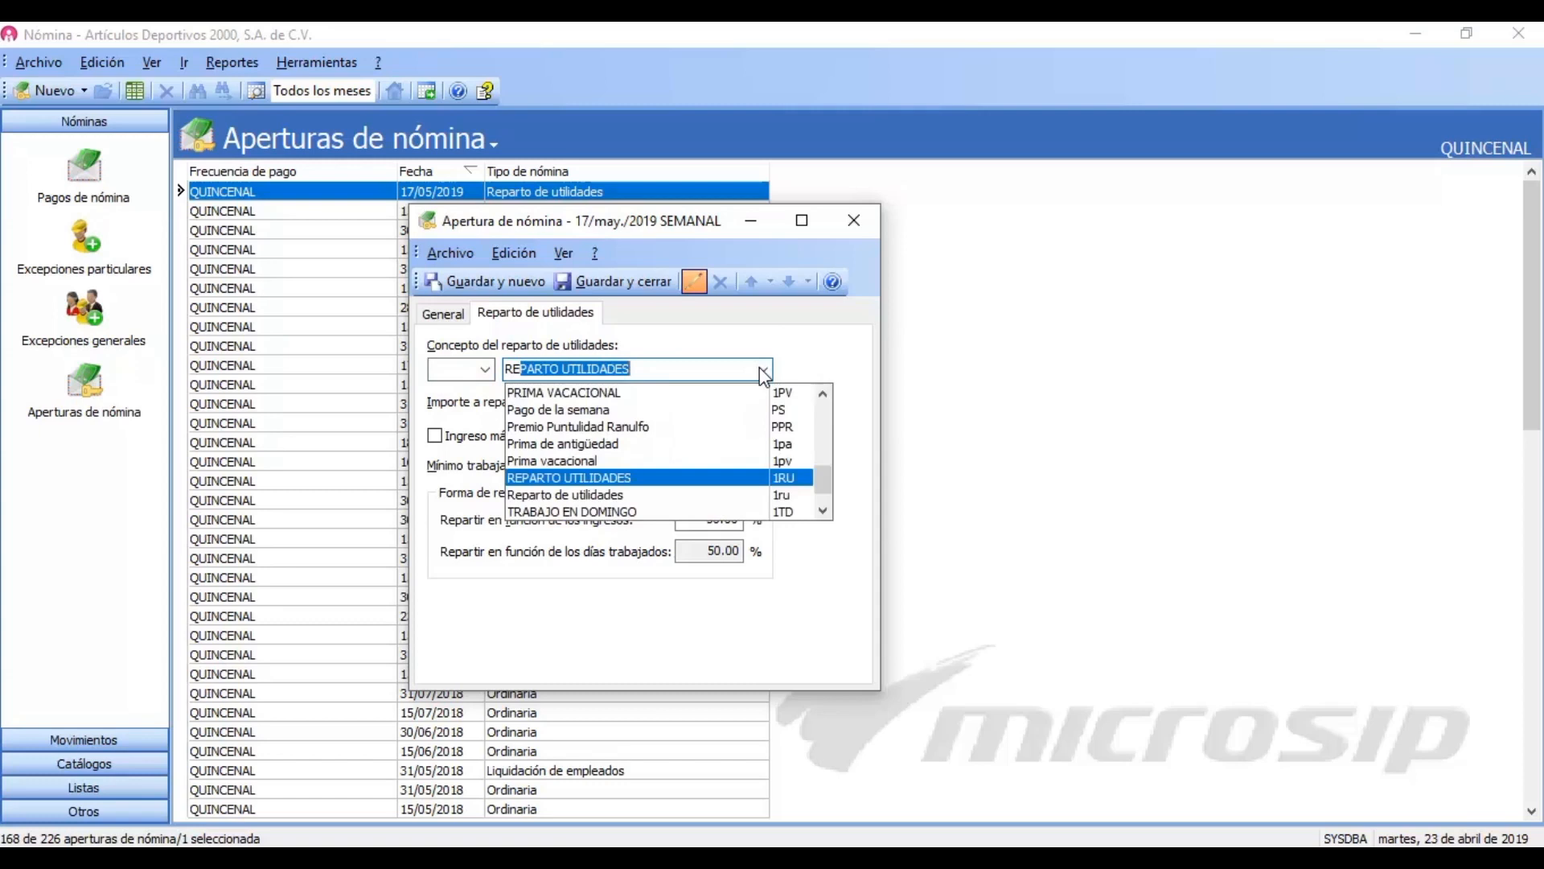
click(611, 493)
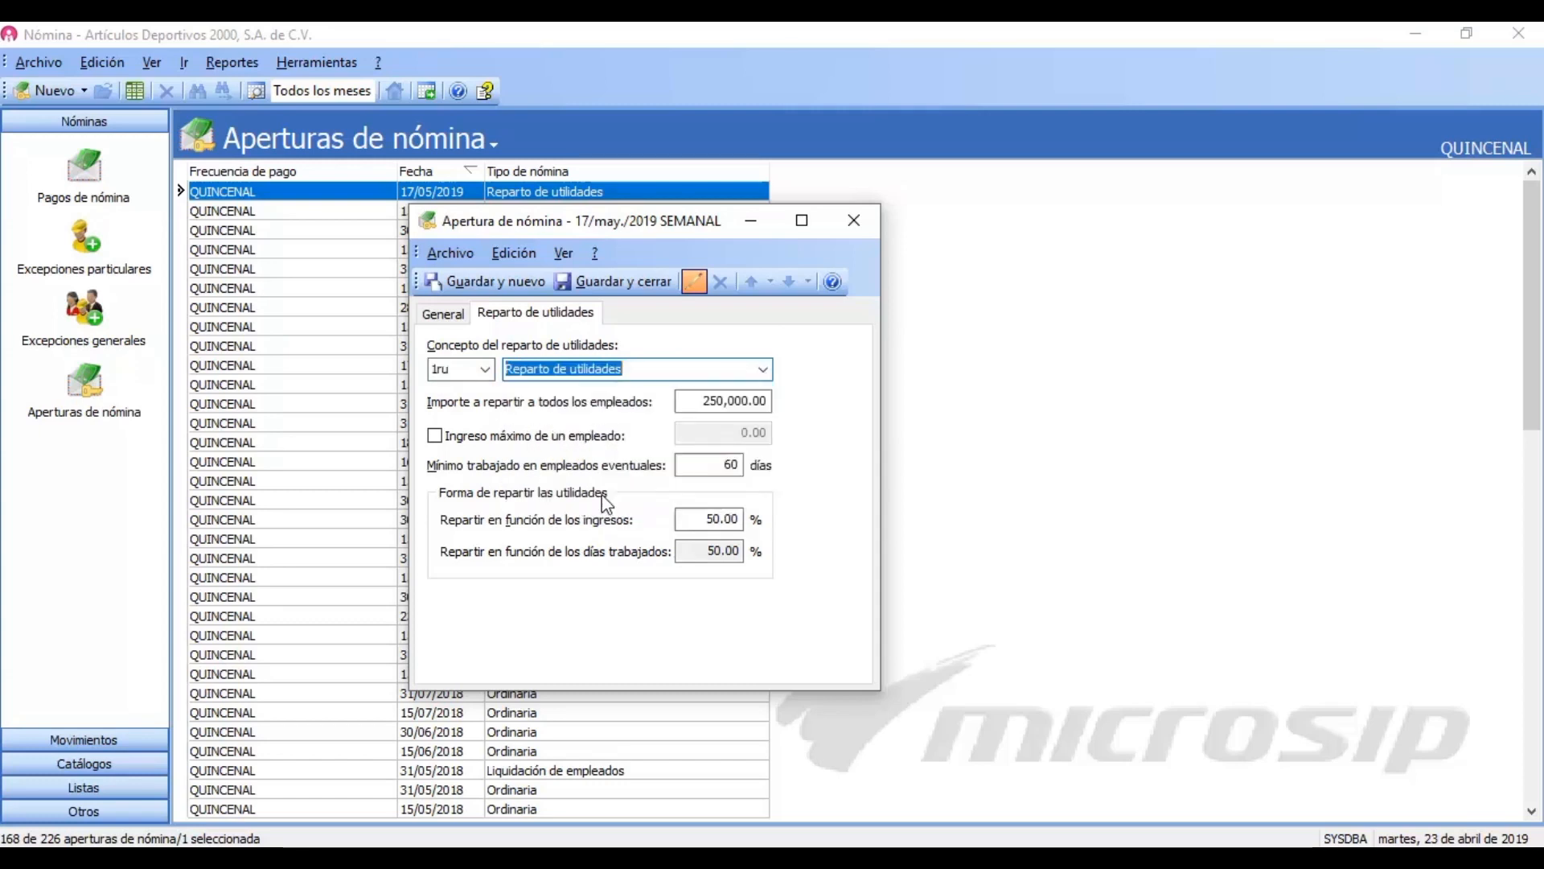
click(595, 294)
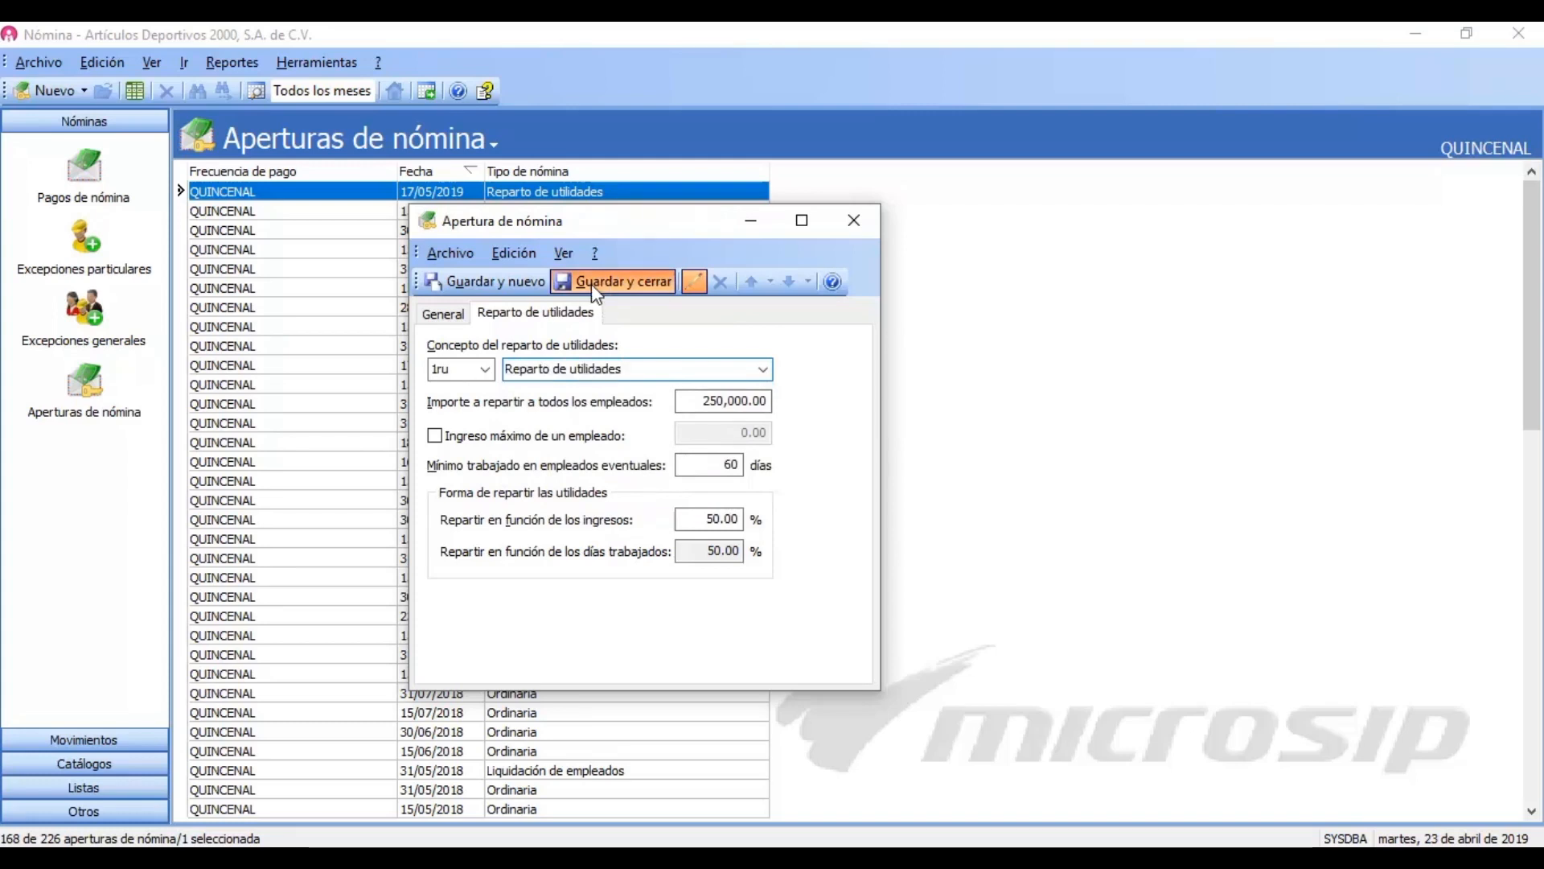
- Preview the profit-sharing determination report of the SEMANAL payroll of 17/may./2019 for all employees
click(231, 62)
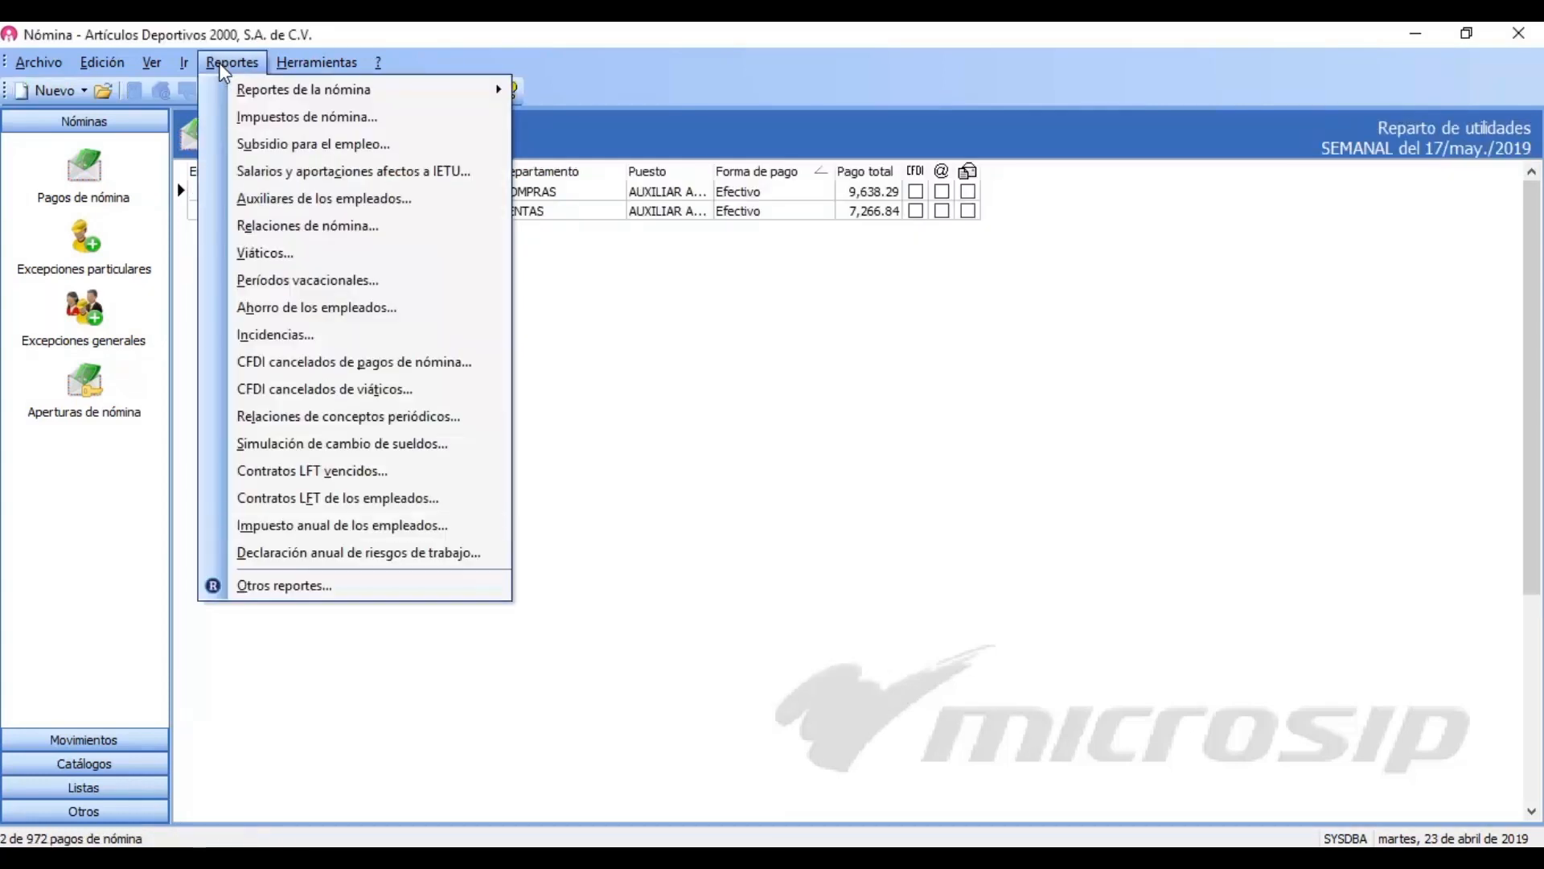
mouse_move(386, 98)
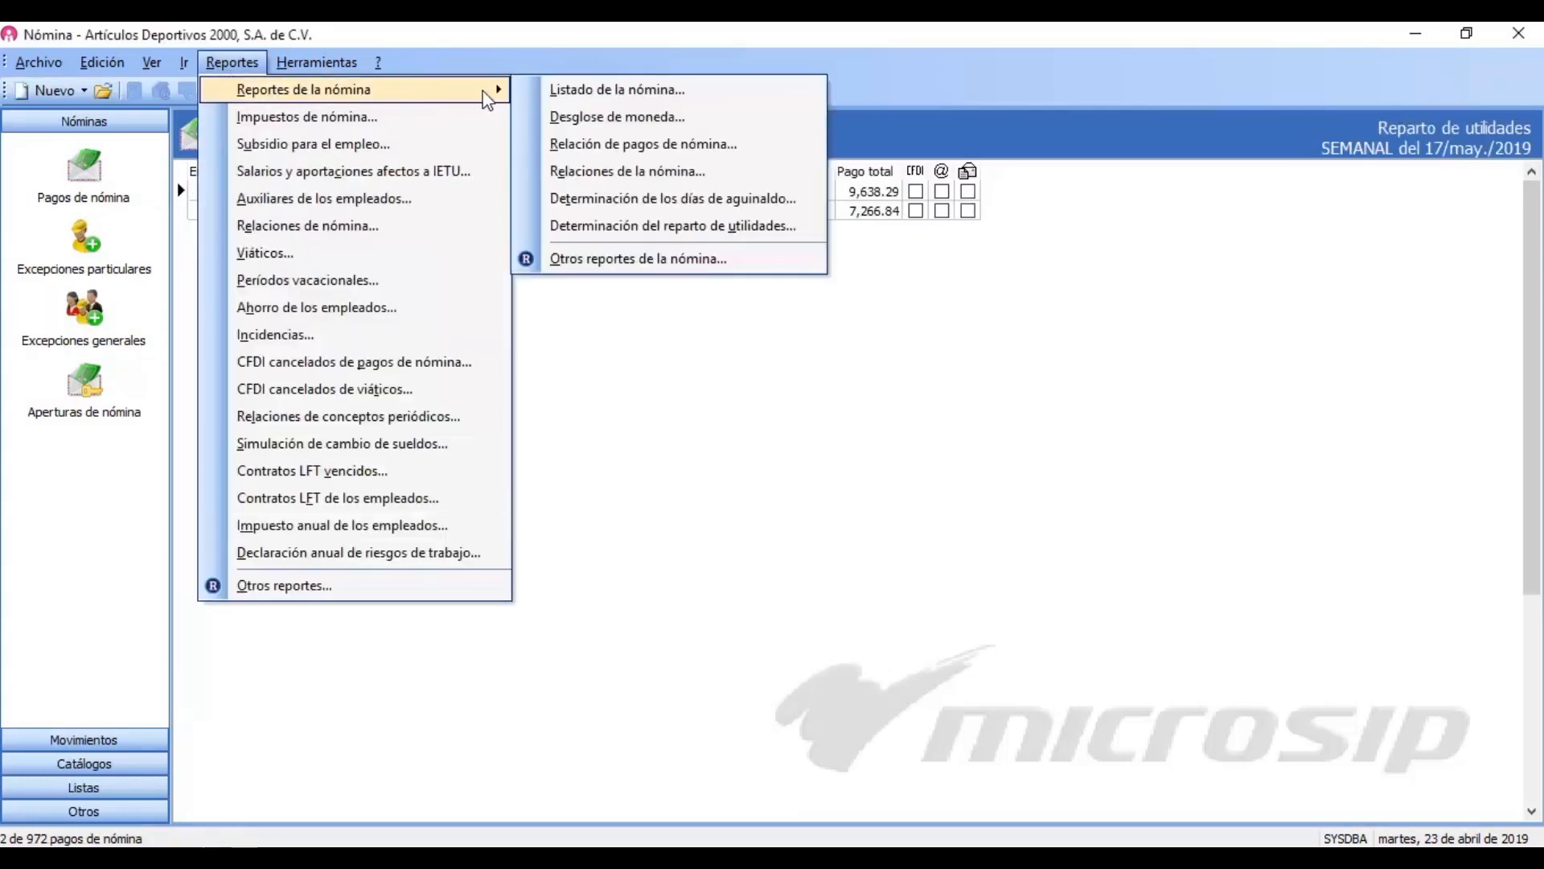
click(614, 226)
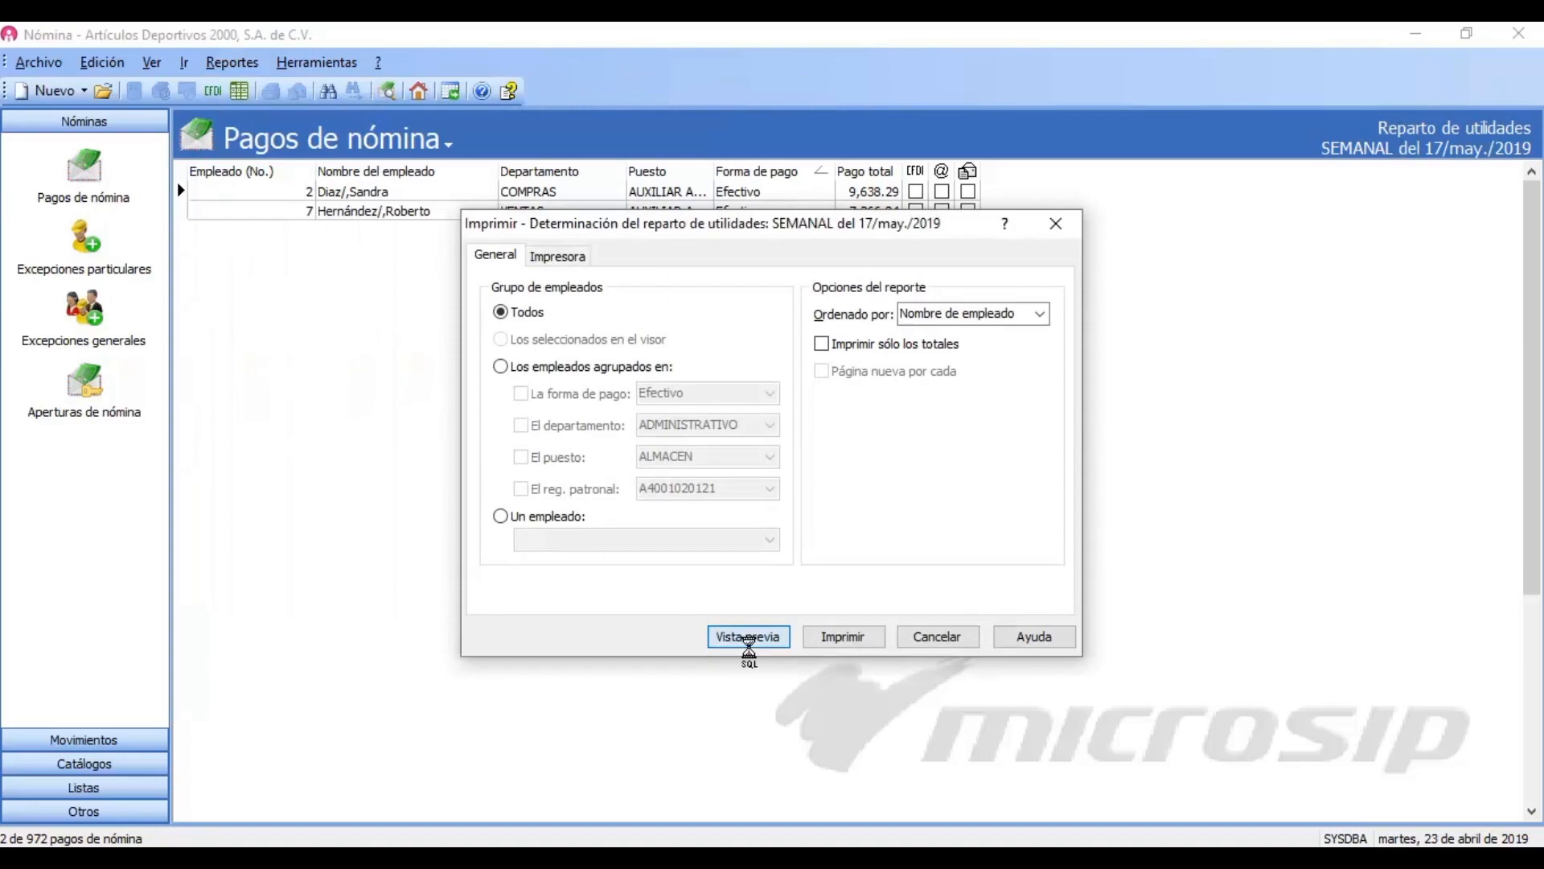
click(745, 639)
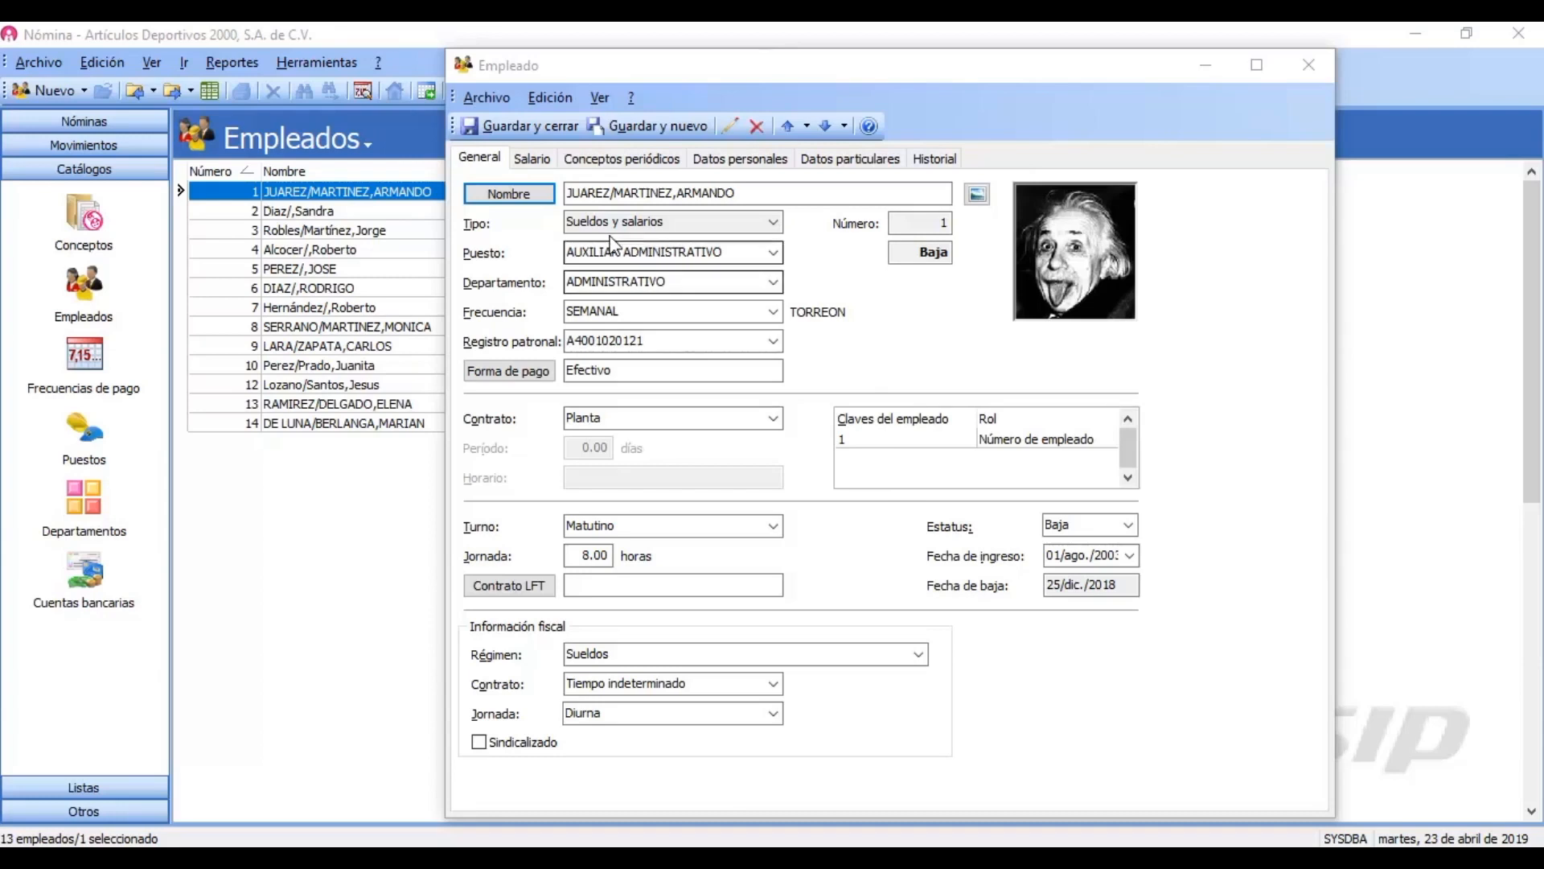
- Check the Derecho a PTU parameter in the salary data of the first employee in the catalogue
click(531, 159)
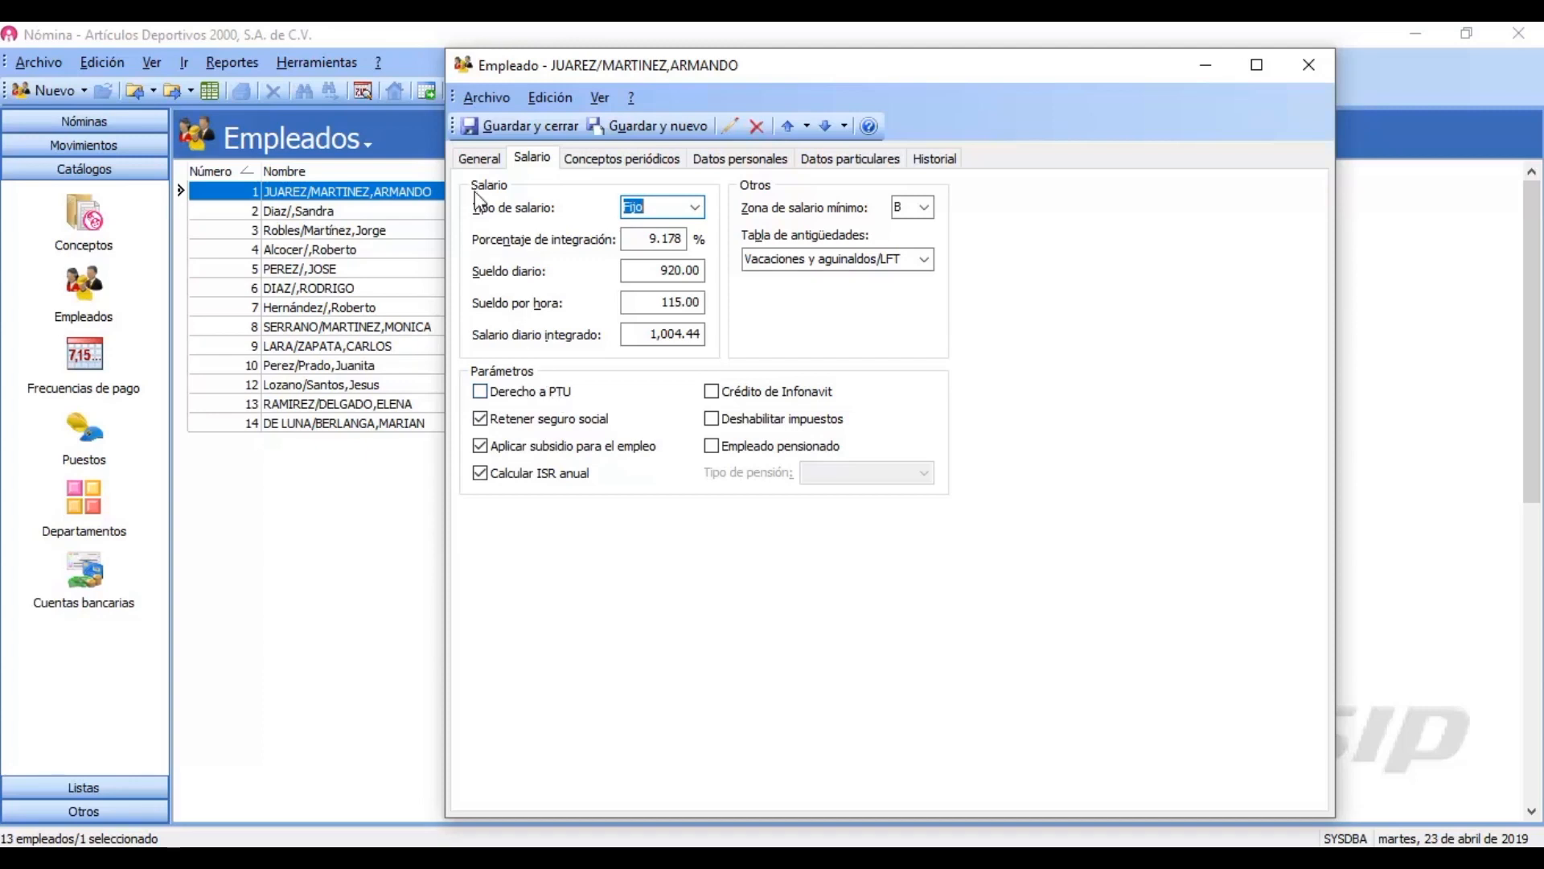
click(471, 163)
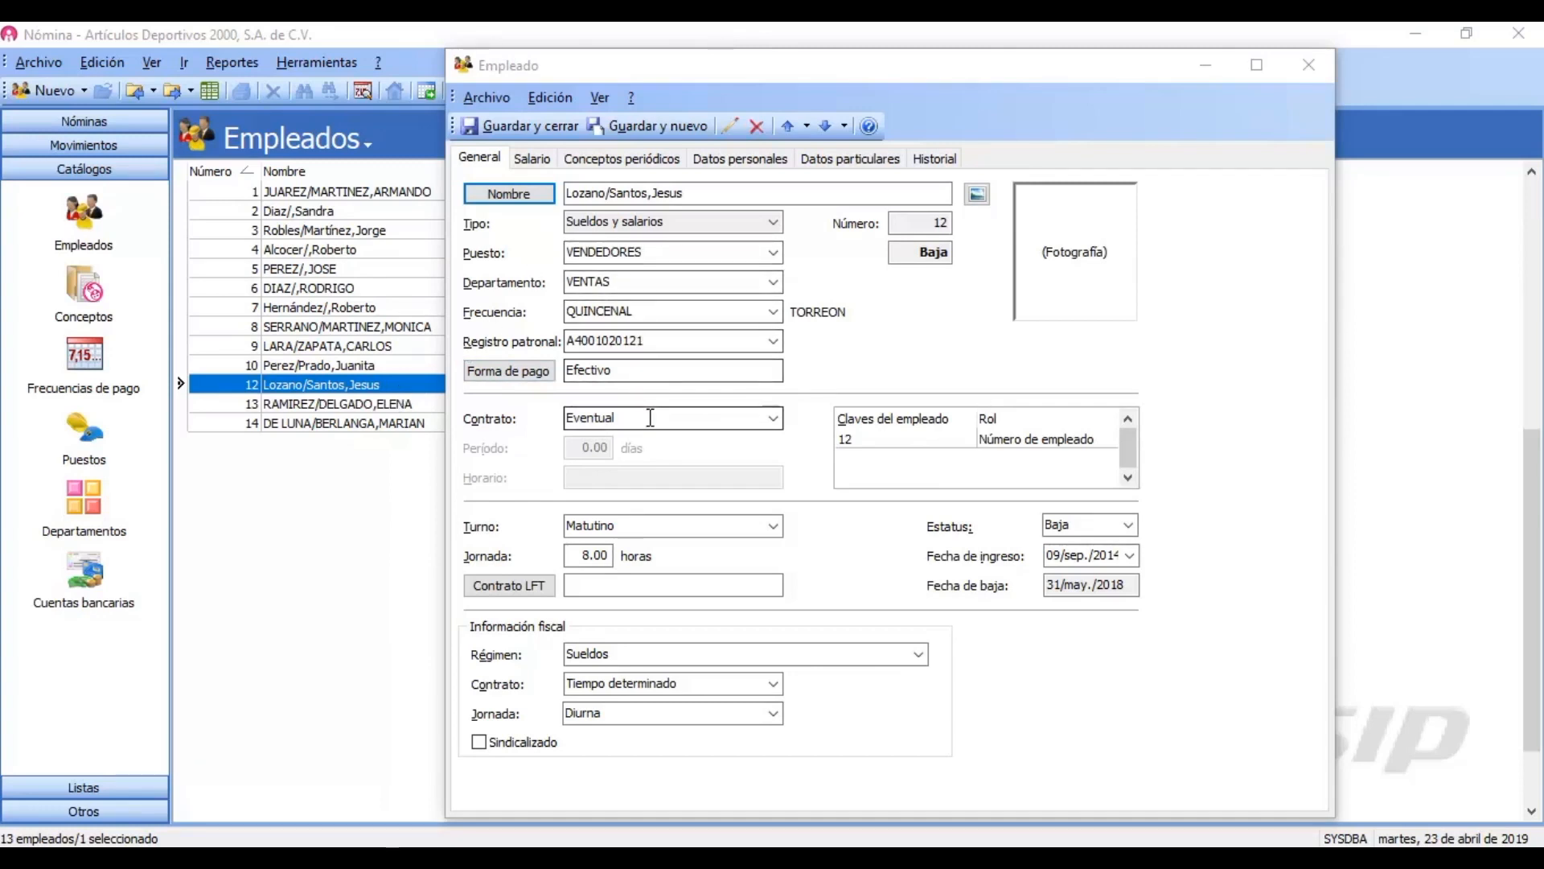
- Show the eventual-contract employee's accumulated history from 01/ene./2018 to 31/dic./2018, then close the record and go to the payroll payments
click(933, 160)
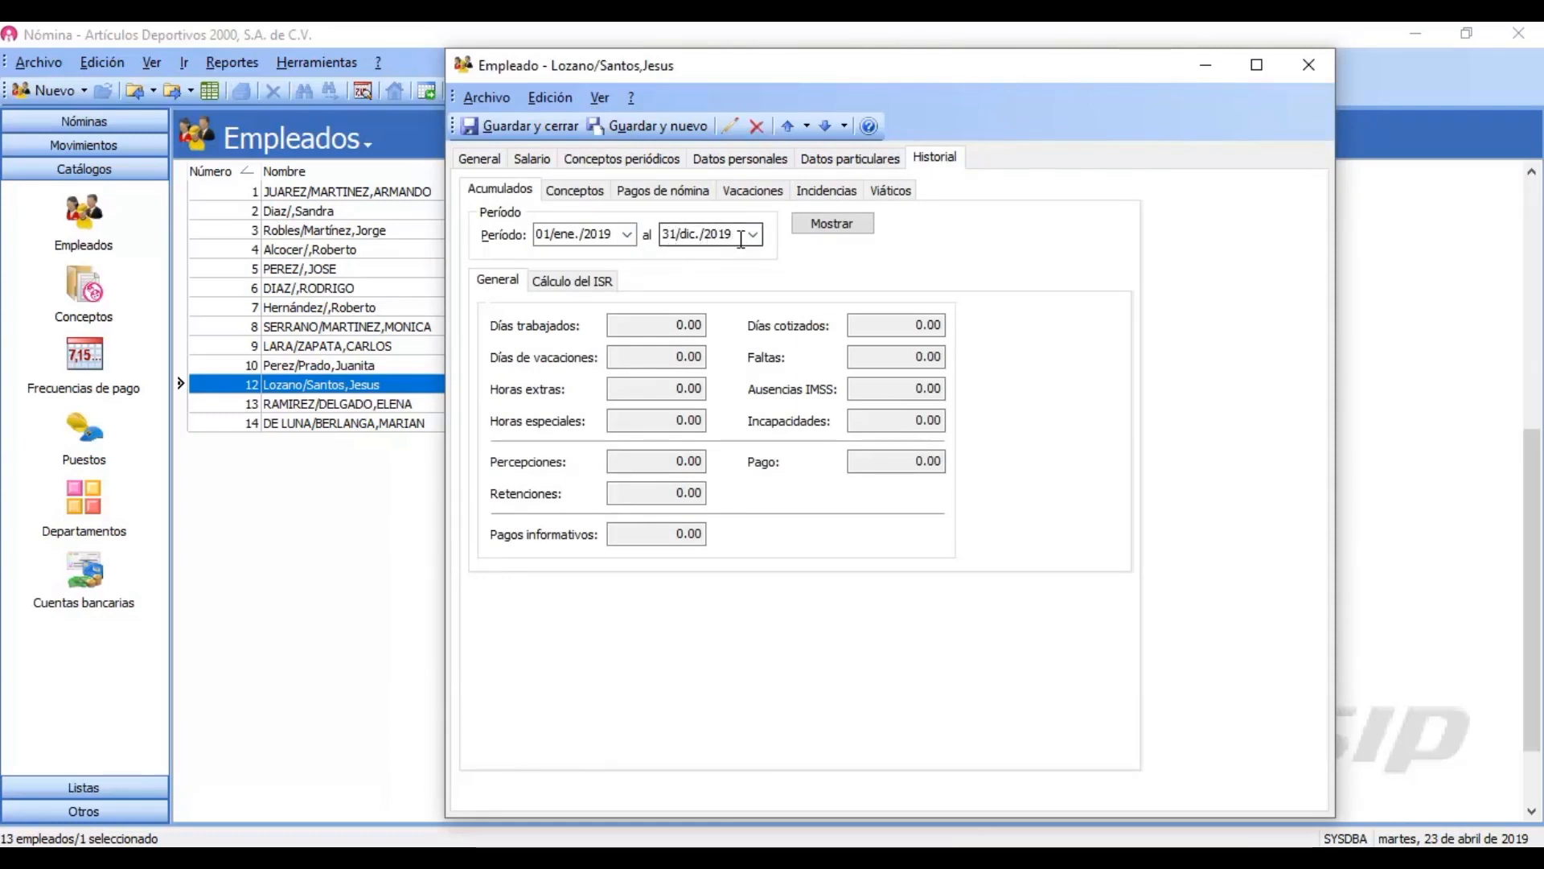
click(616, 239)
text(2018)
key(Tab)
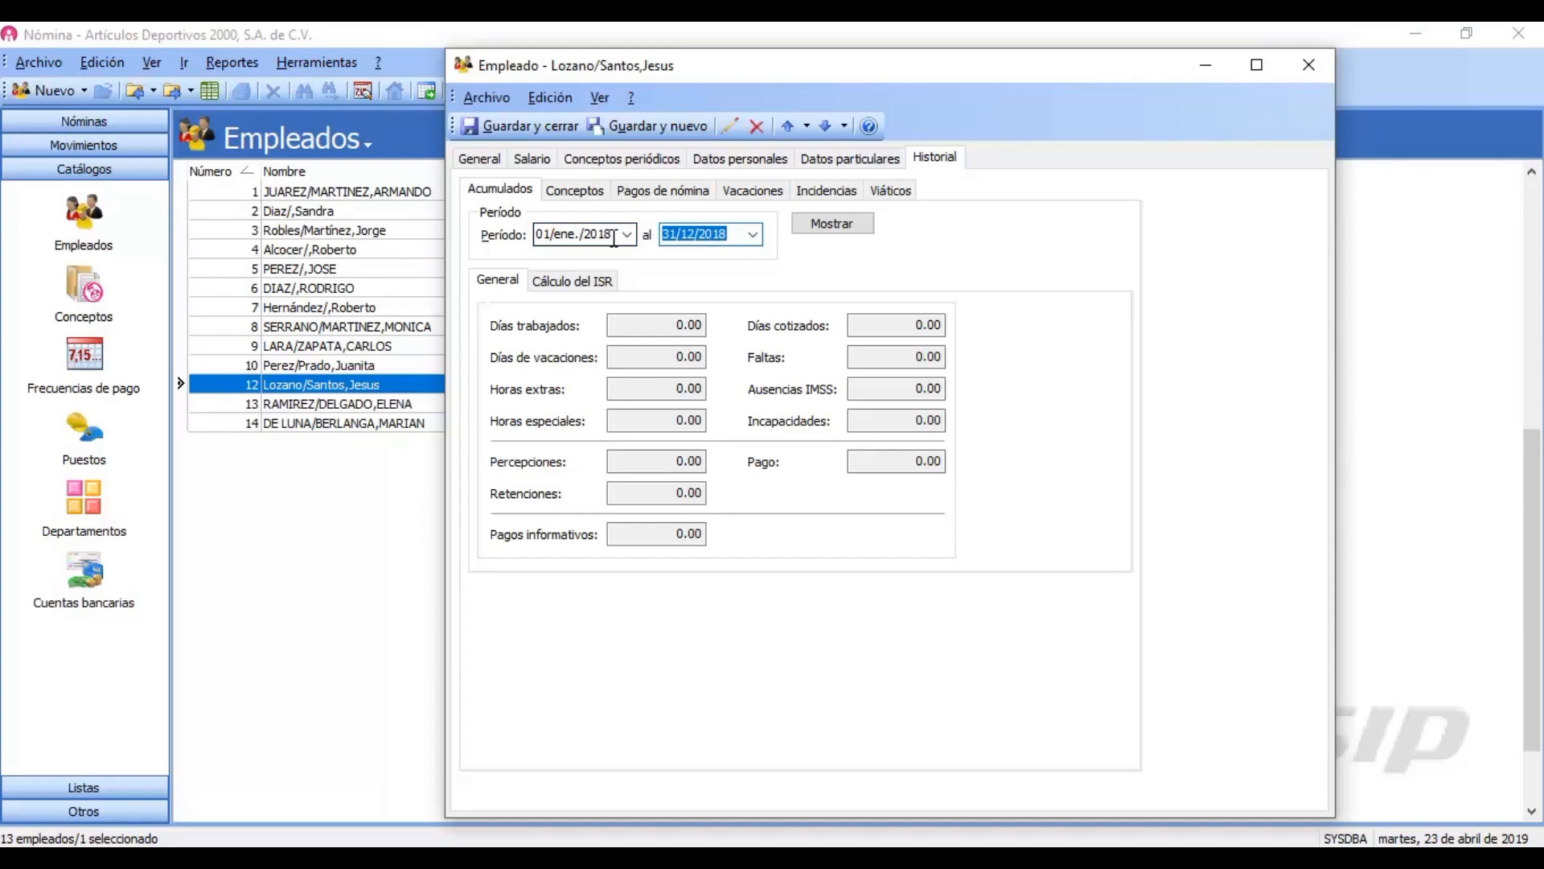
click(852, 226)
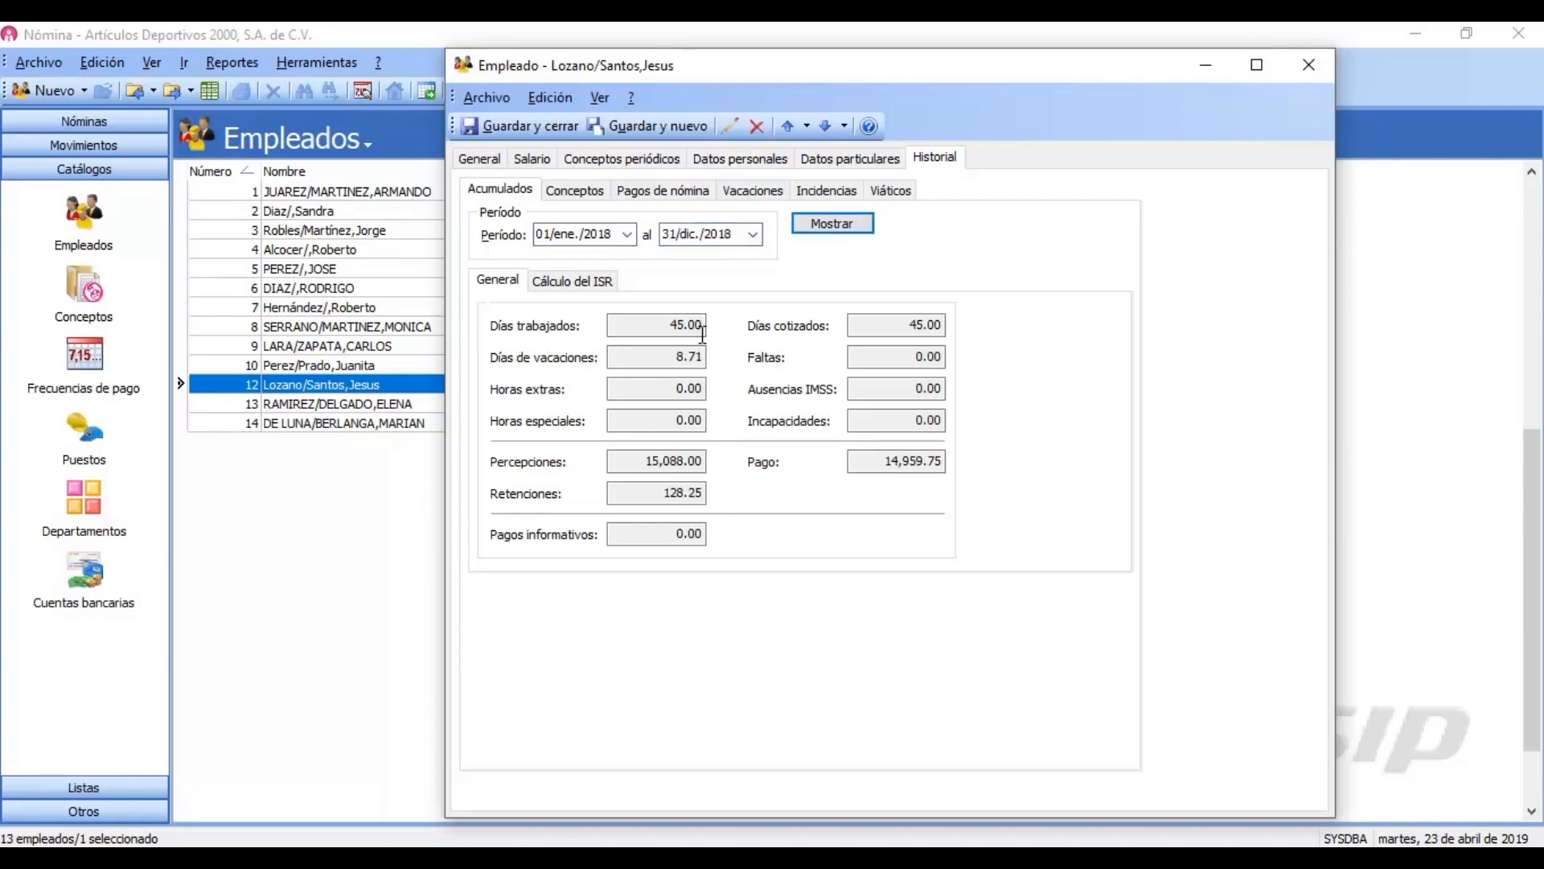
click(1301, 70)
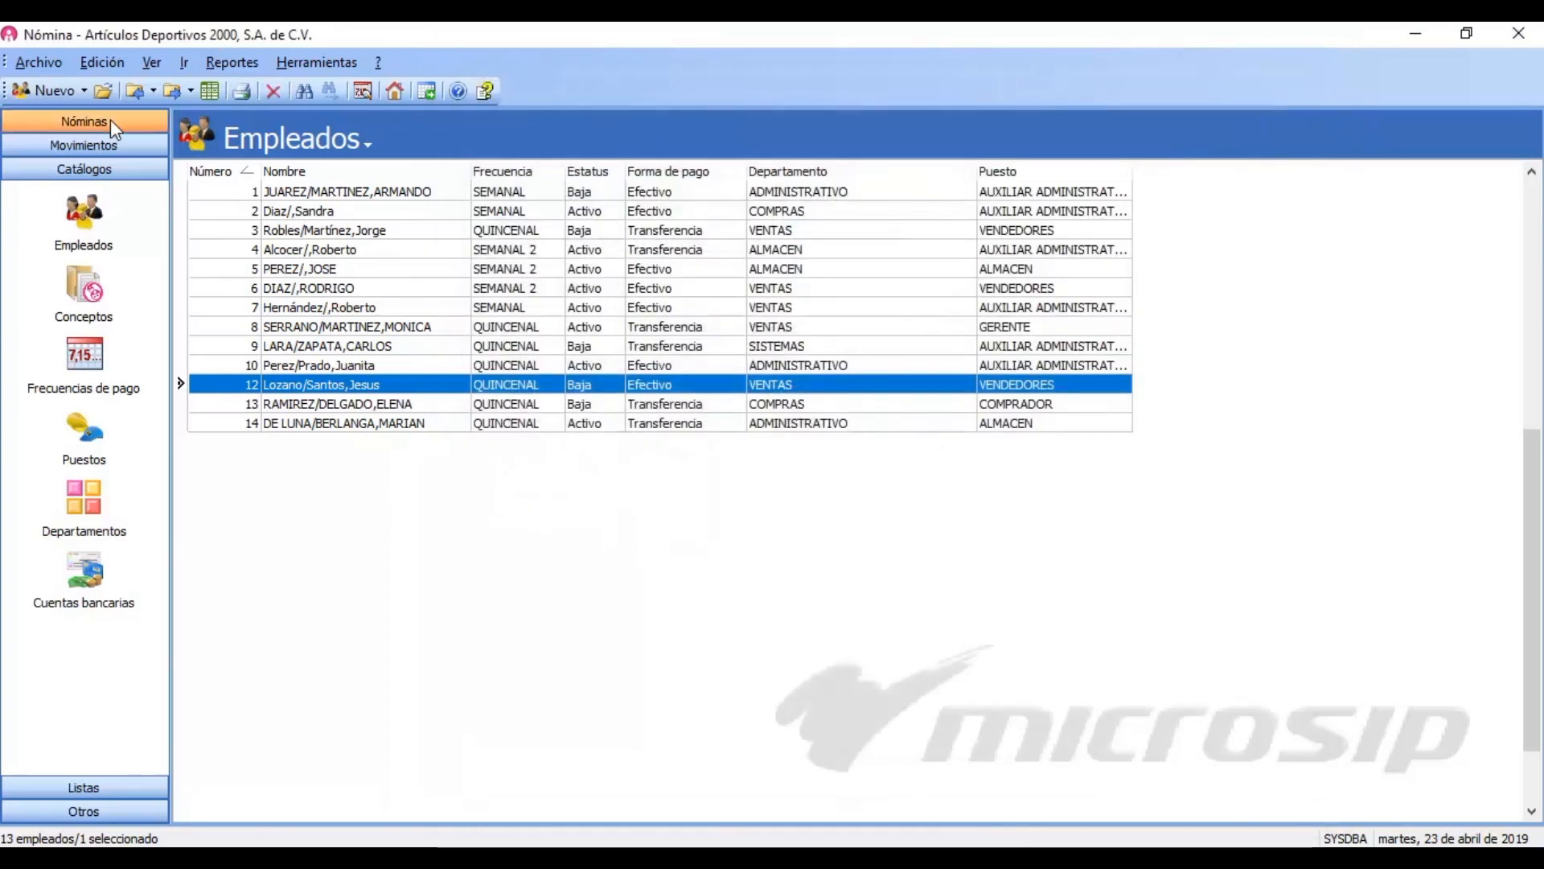
click(110, 120)
click(100, 165)
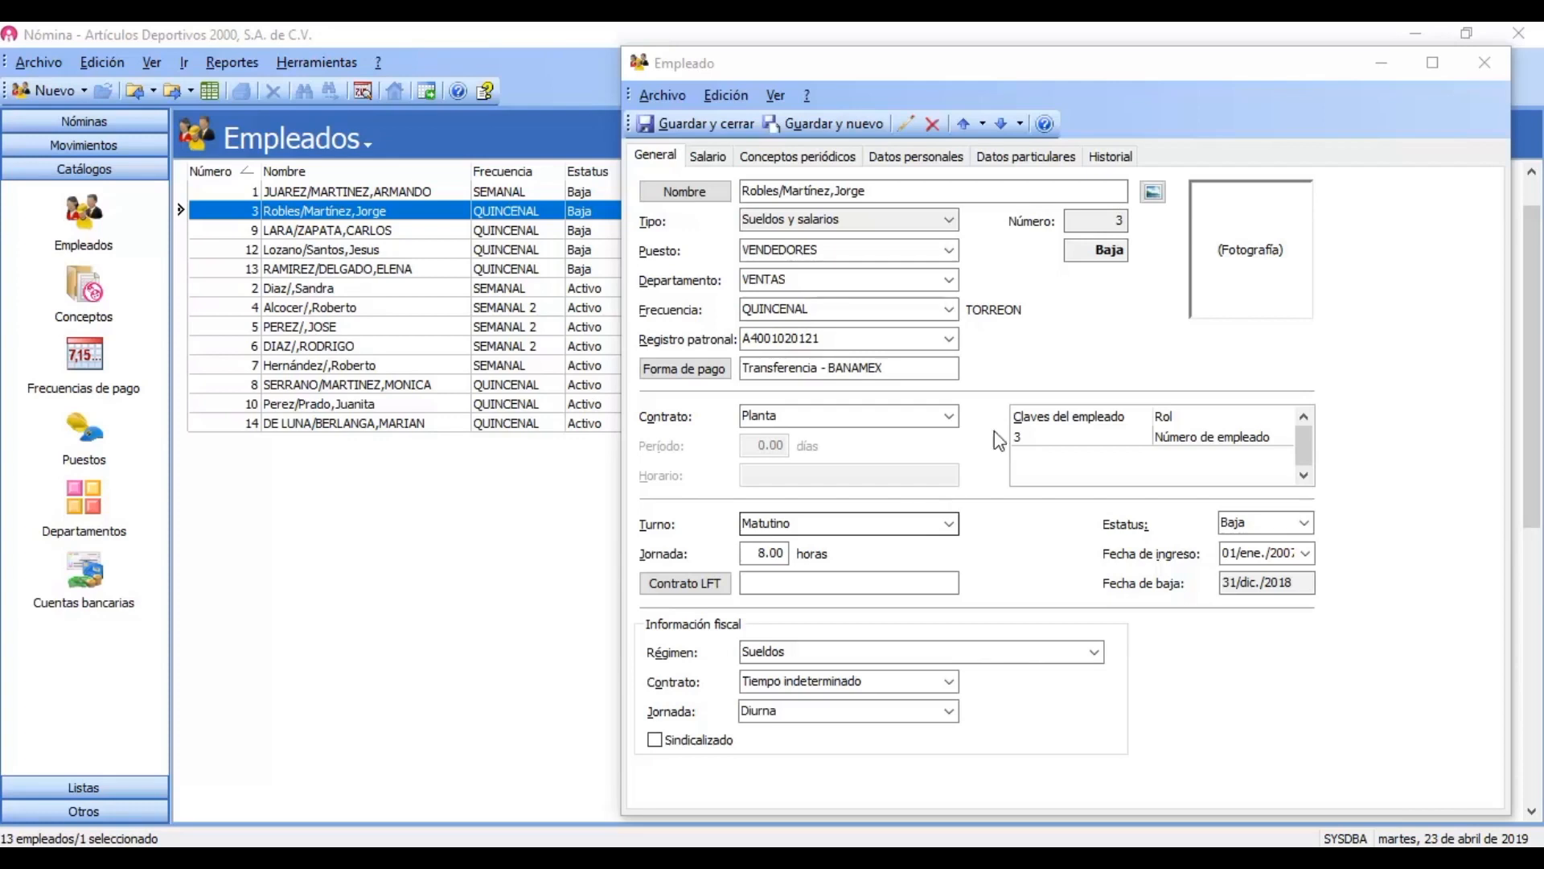
- Review the general data of the remaining QUINCENAL employees with Baja status, checking each contract type and termination date
click(1002, 124)
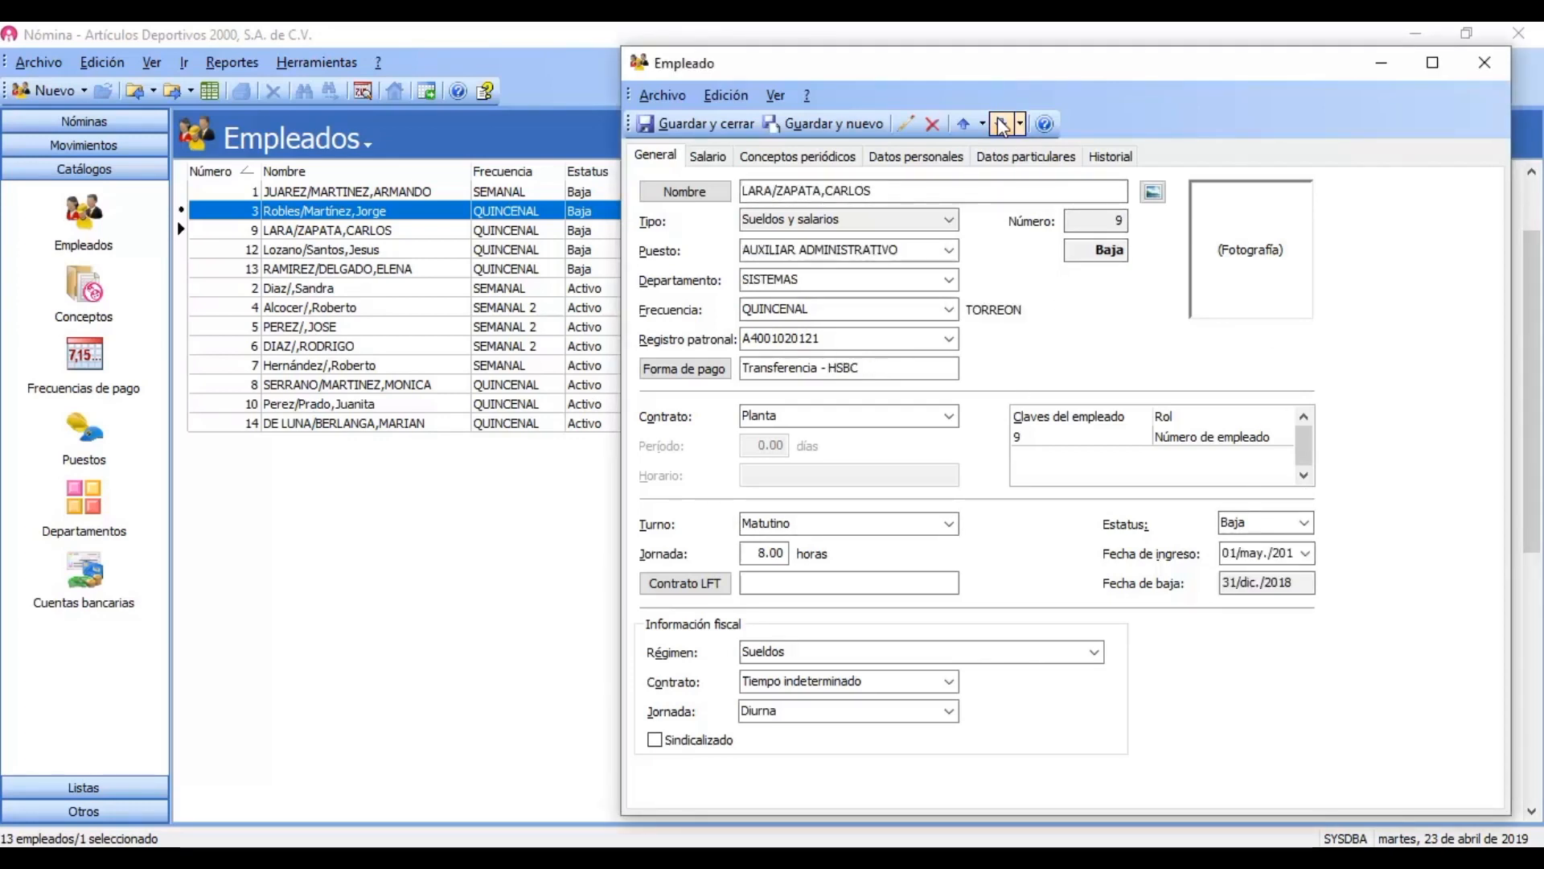
click(1003, 124)
click(1003, 124)
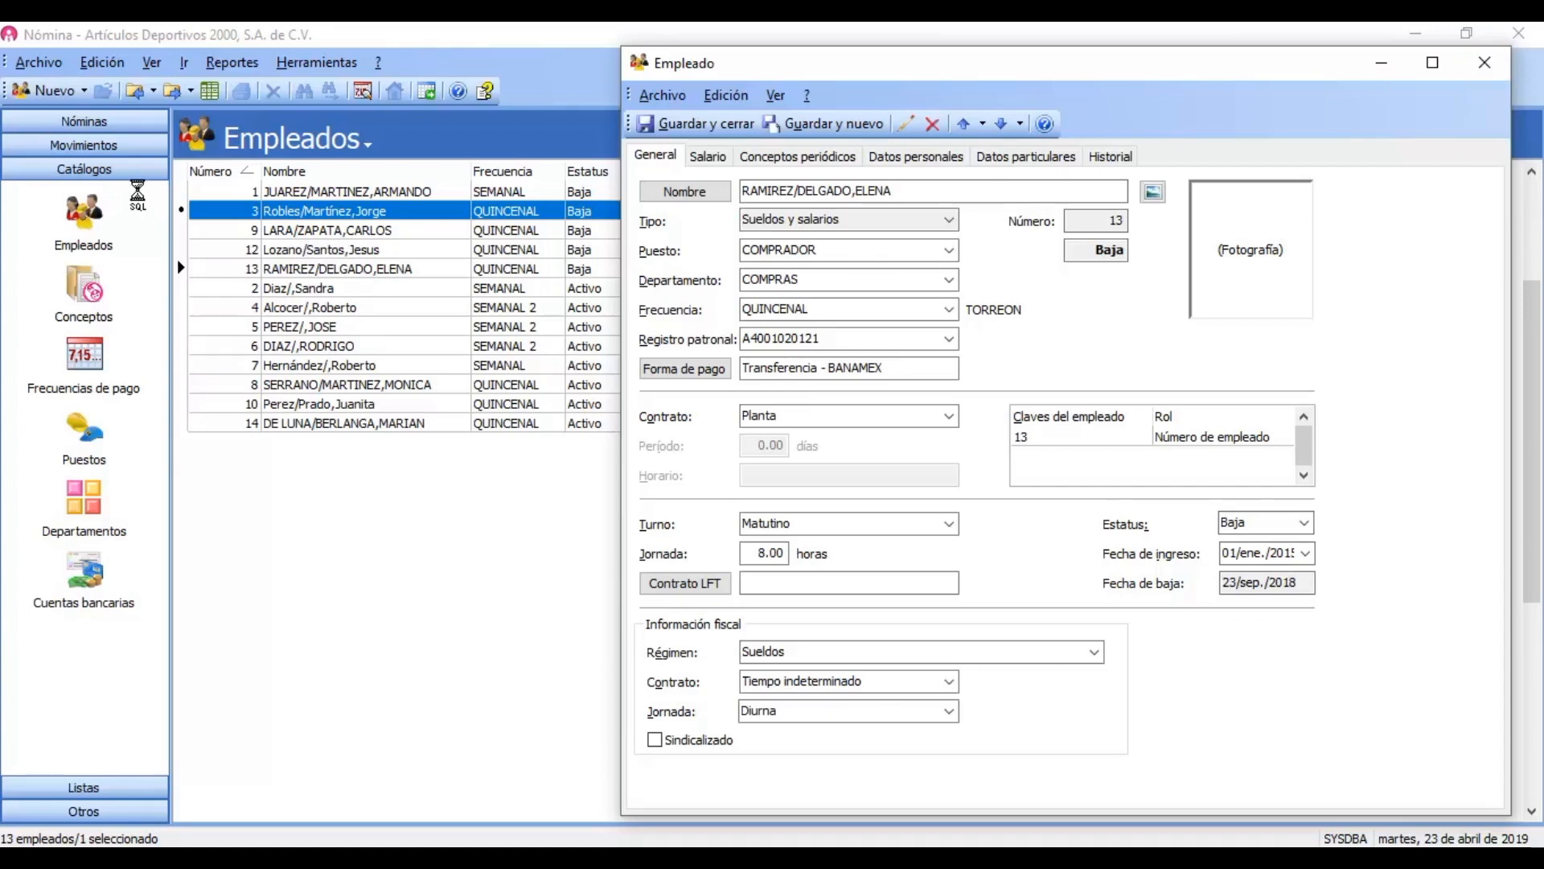
click(119, 177)
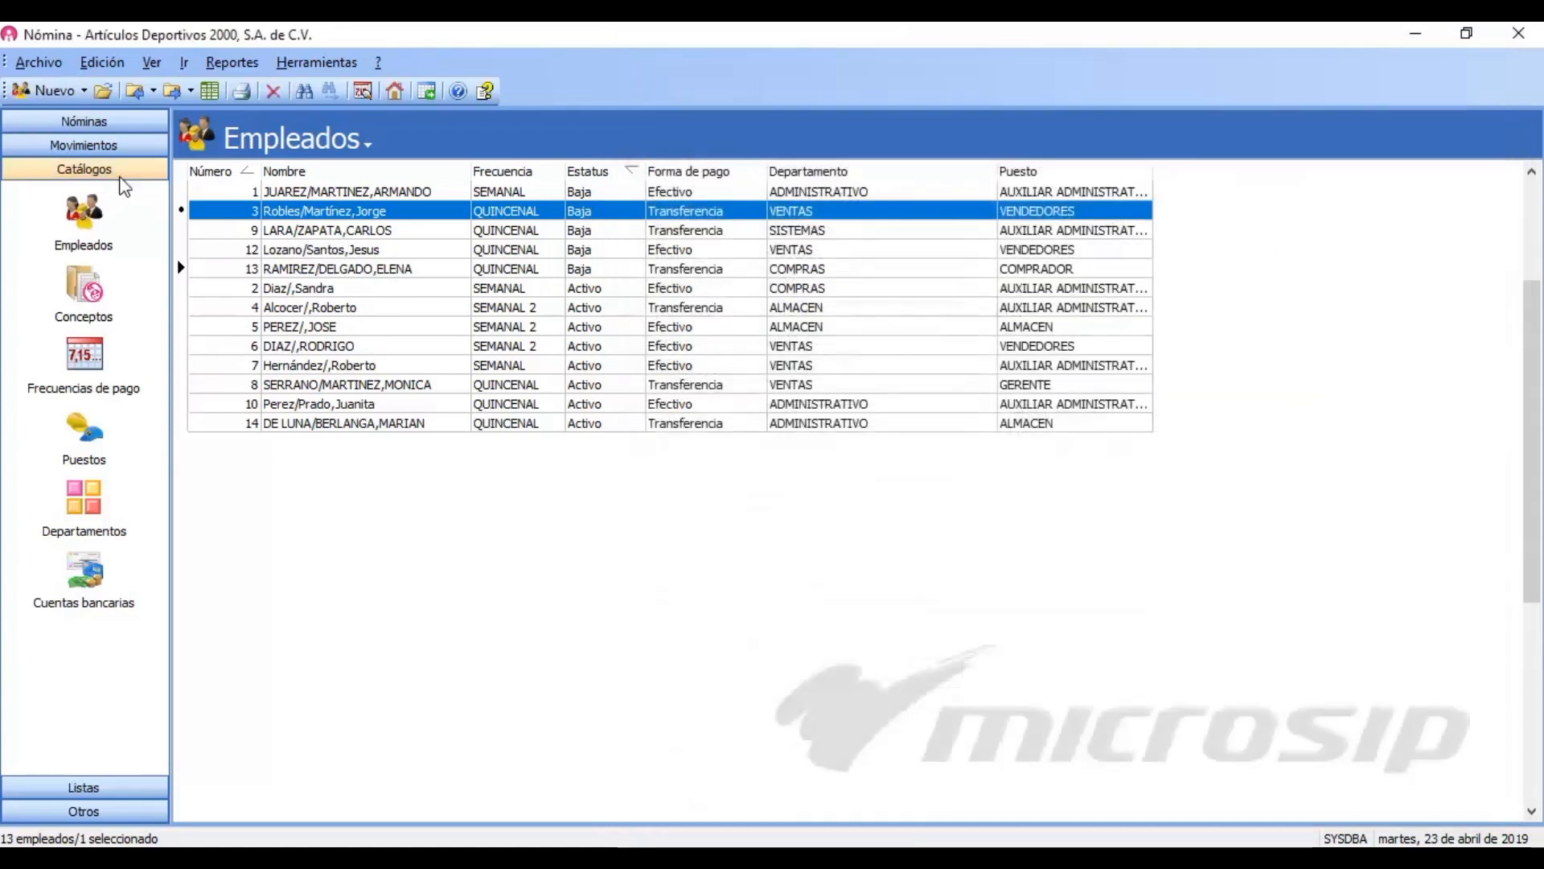
- Open the list of payroll payments
click(113, 126)
click(84, 167)
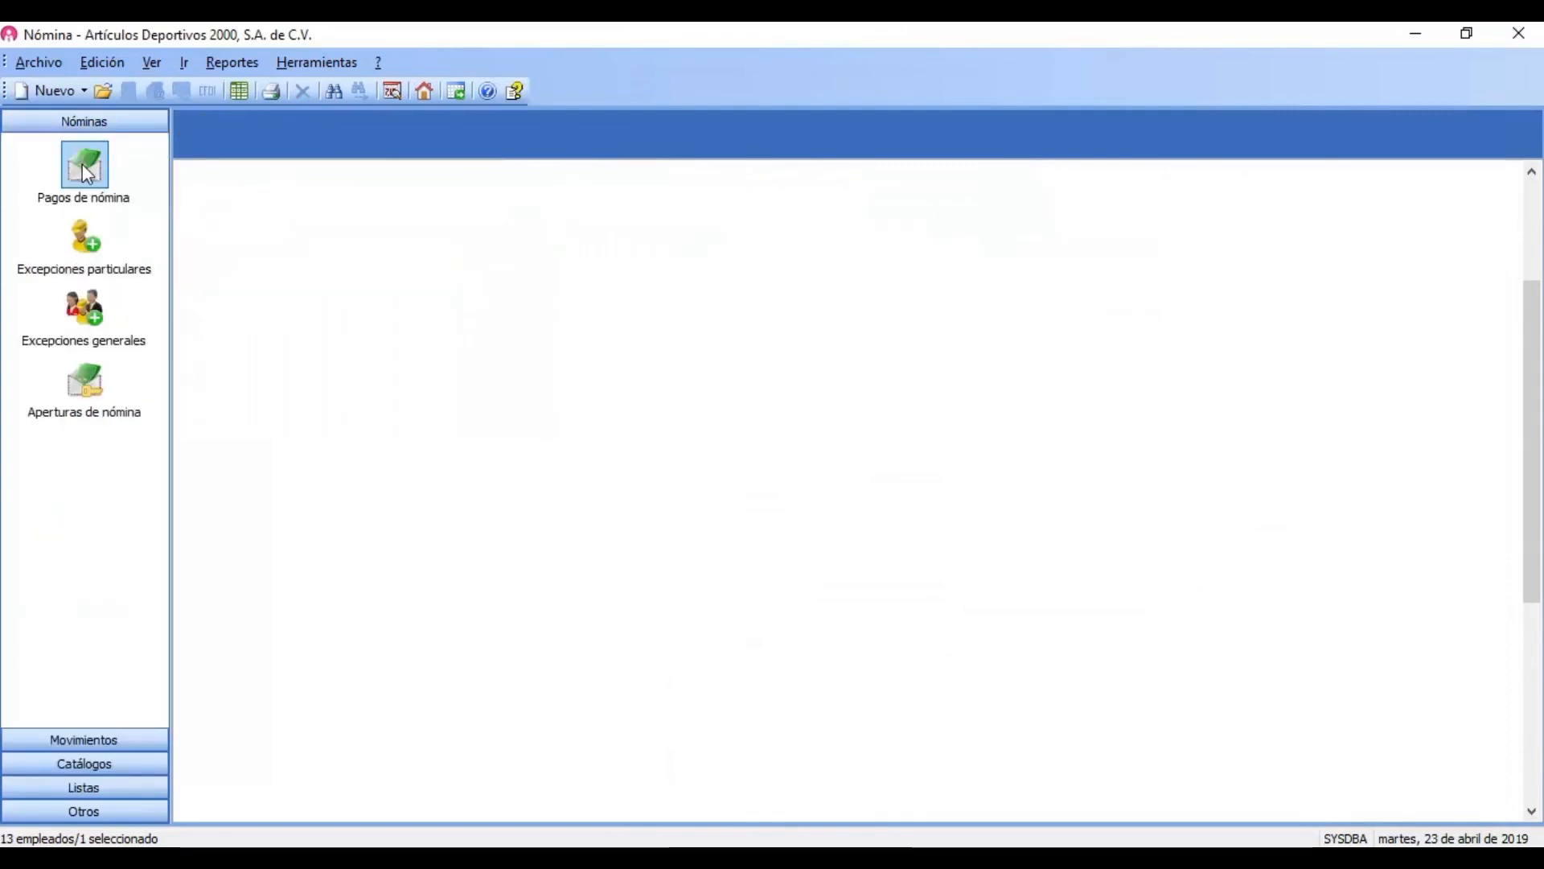